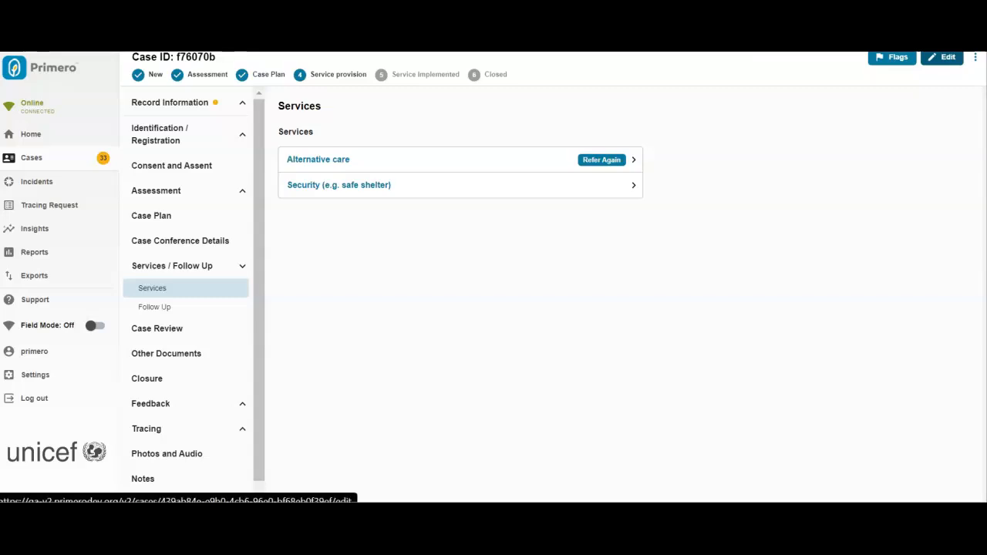
- Start editing the case and begin a new service entry with Alternative care as the type of service
click(942, 58)
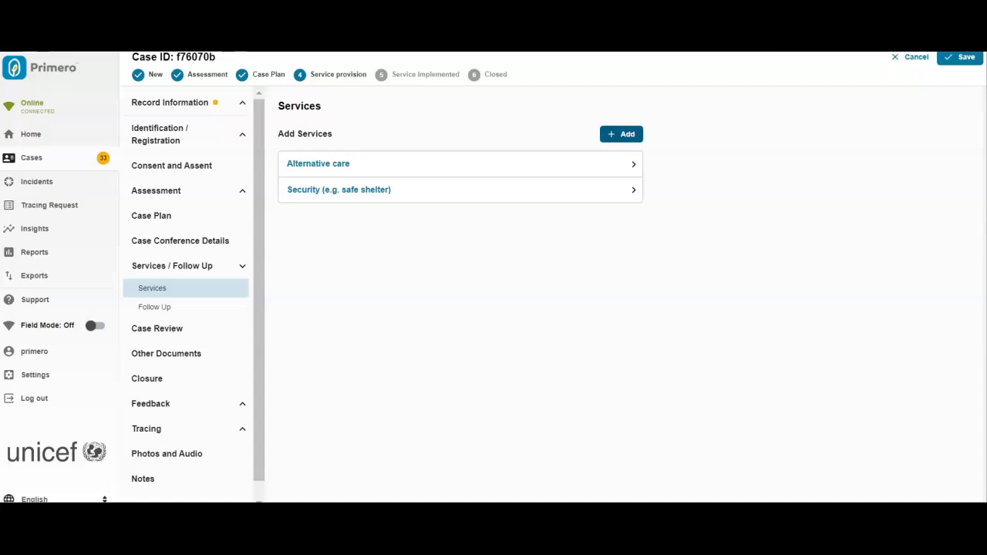
click(622, 134)
click(488, 158)
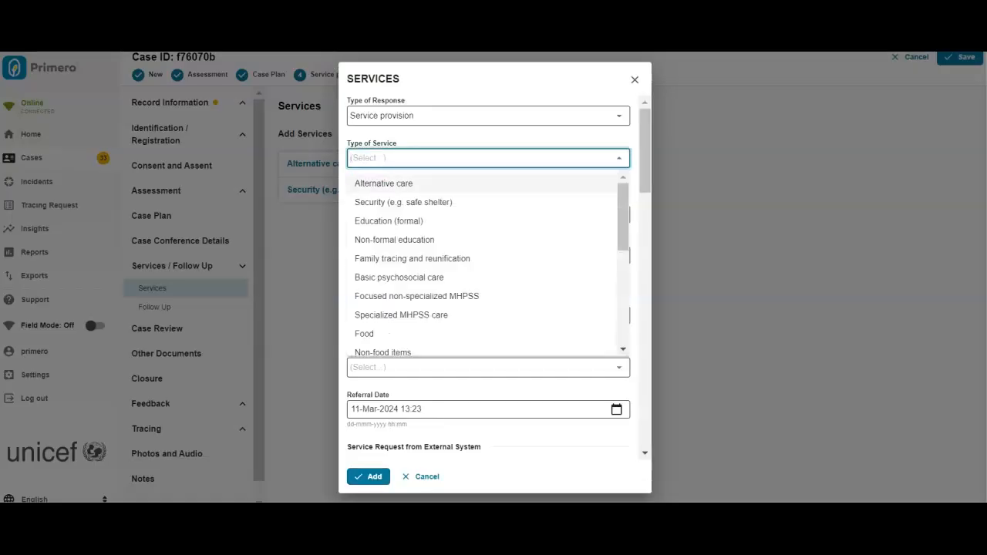
click(486, 182)
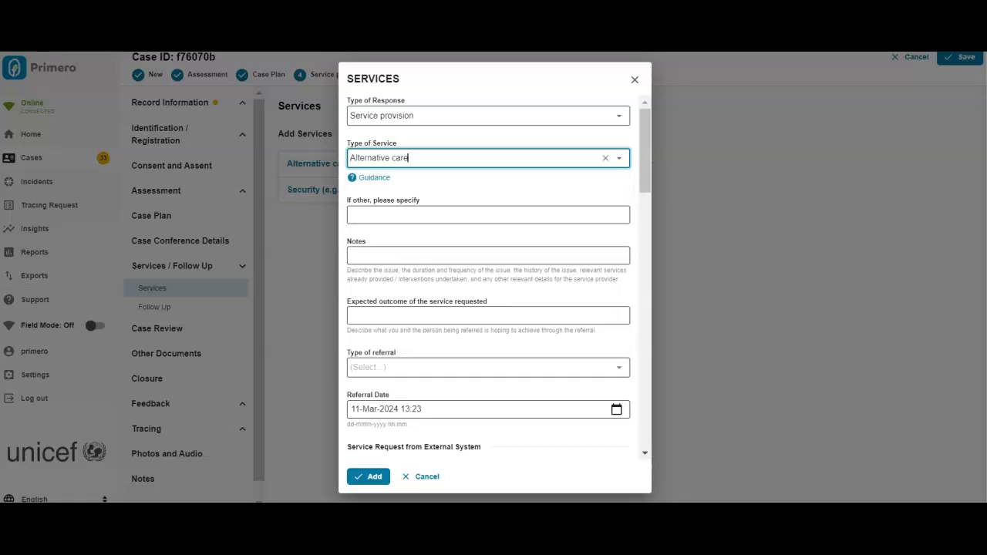
- Set the service provider name to ref1, add the service to the list and save the case
scroll(493, 278, down, 3)
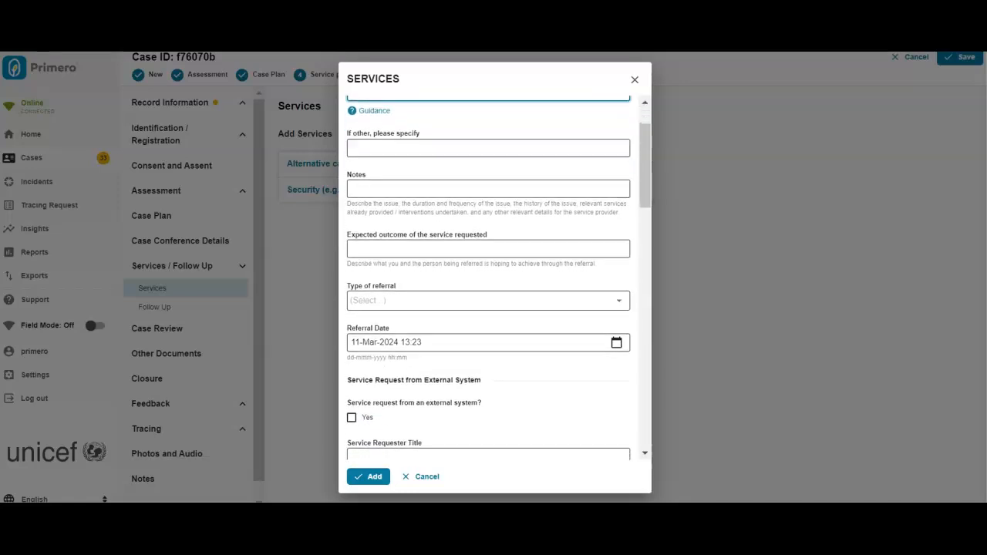
scroll(493, 278, down, 3)
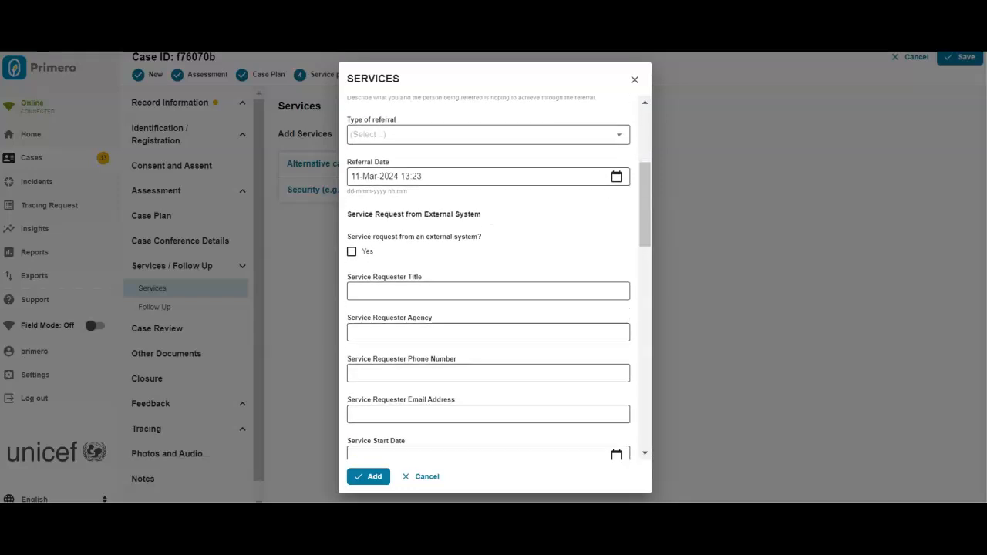
scroll(493, 278, down, 3)
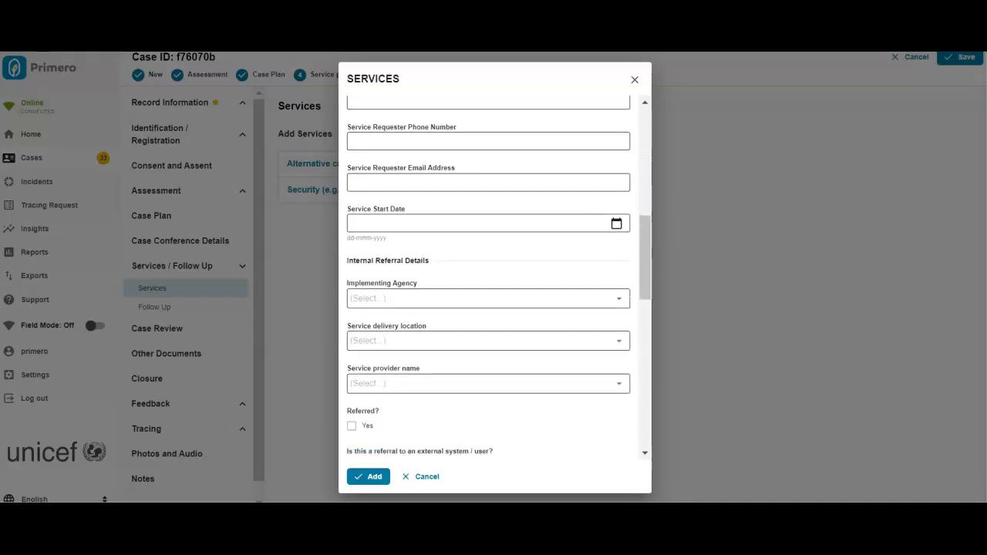
scroll(494, 277, down, 1)
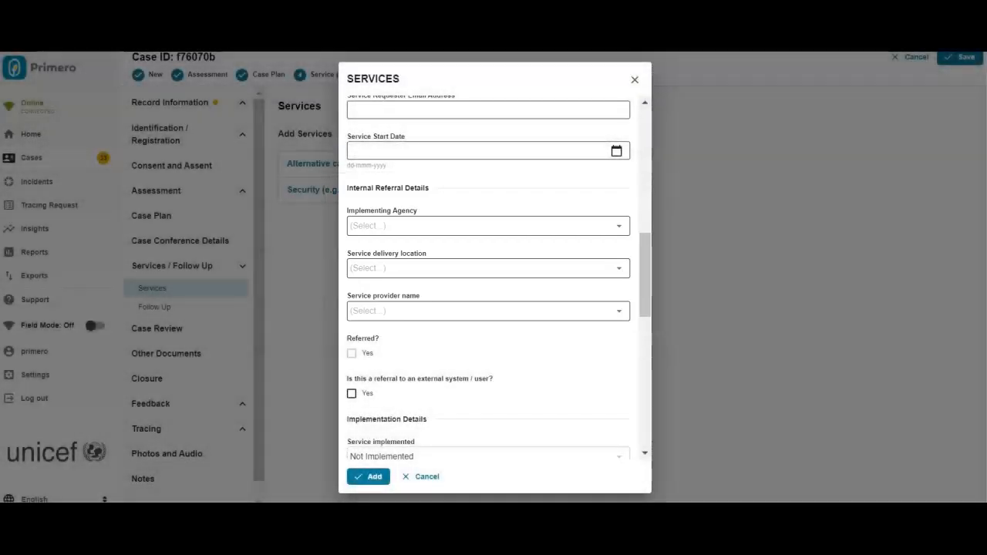
click(488, 311)
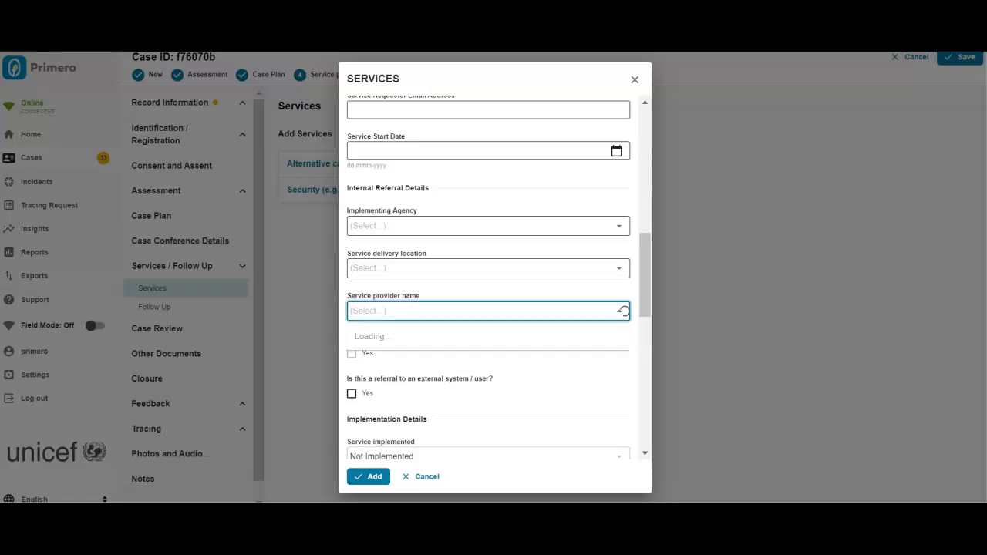
text(ref)
click(385, 336)
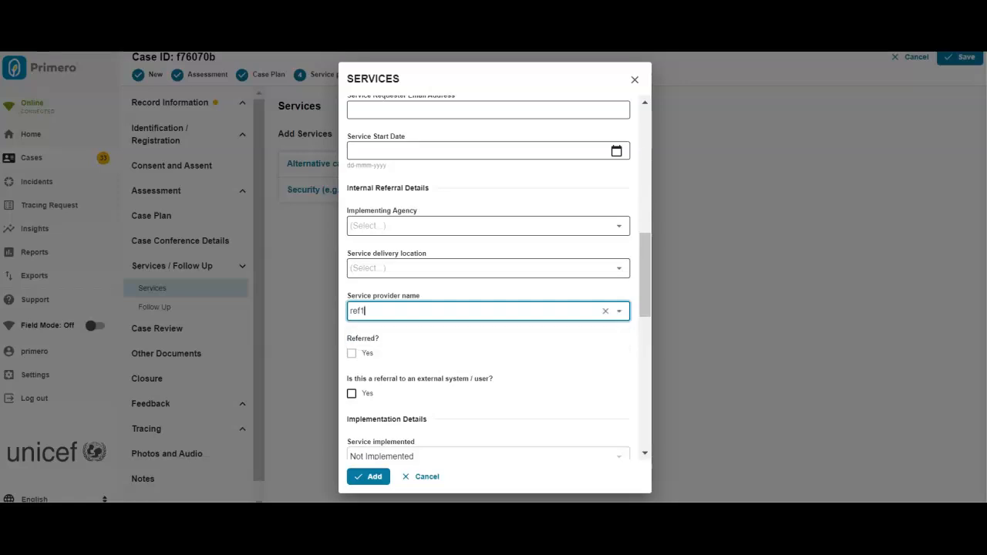
click(369, 476)
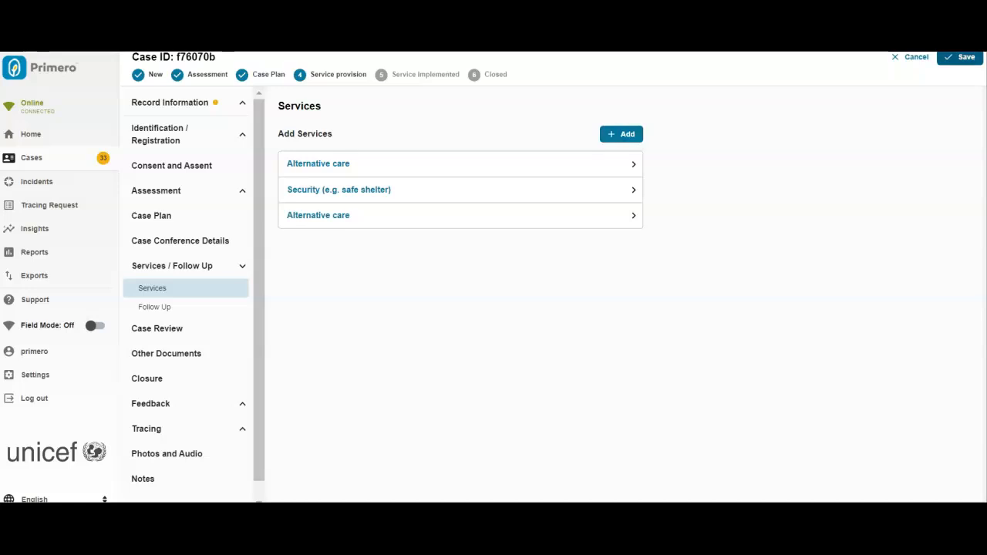
click(960, 57)
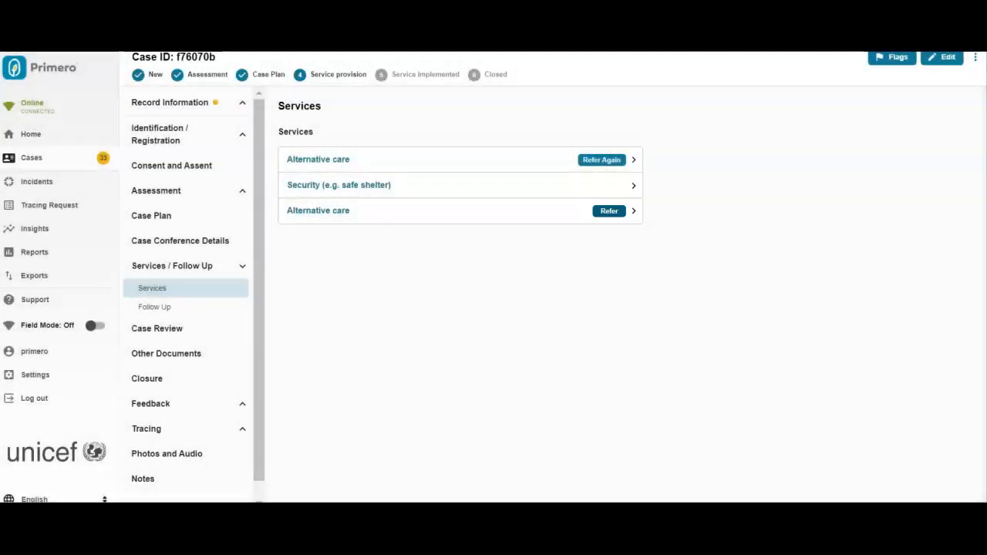
- Refer the newly added Alternative care service, specifying Restricted Referral Test as the type of referral
click(610, 211)
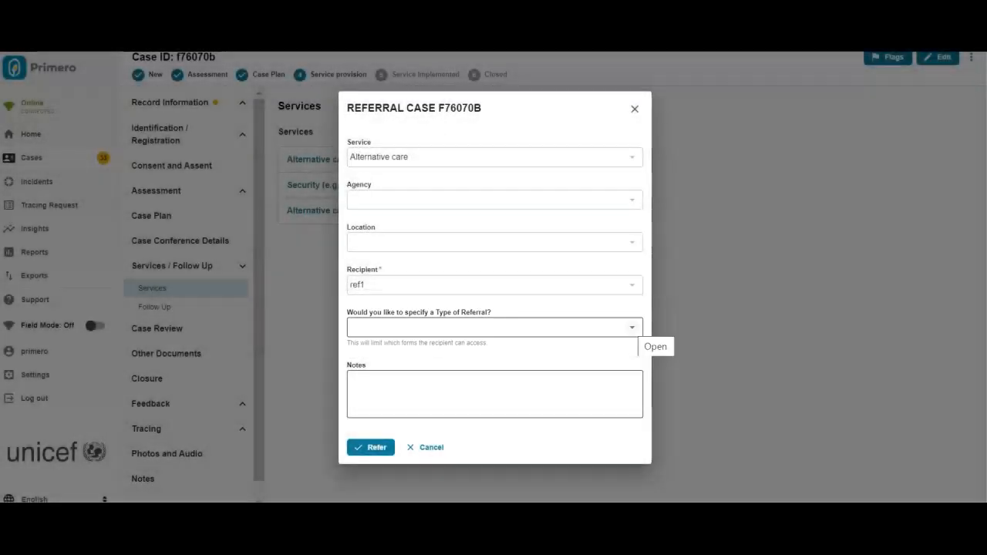
click(632, 327)
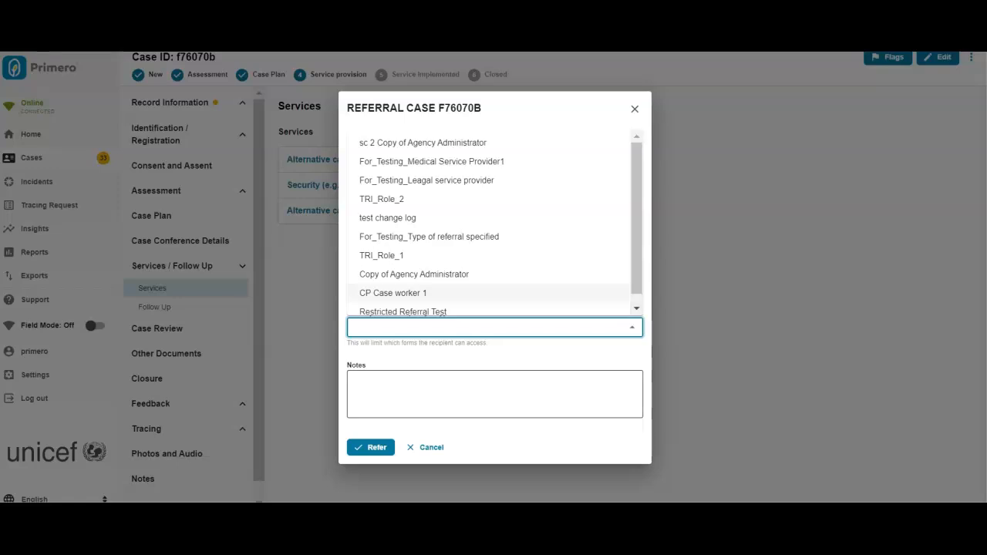
scroll(494, 293, down, 1)
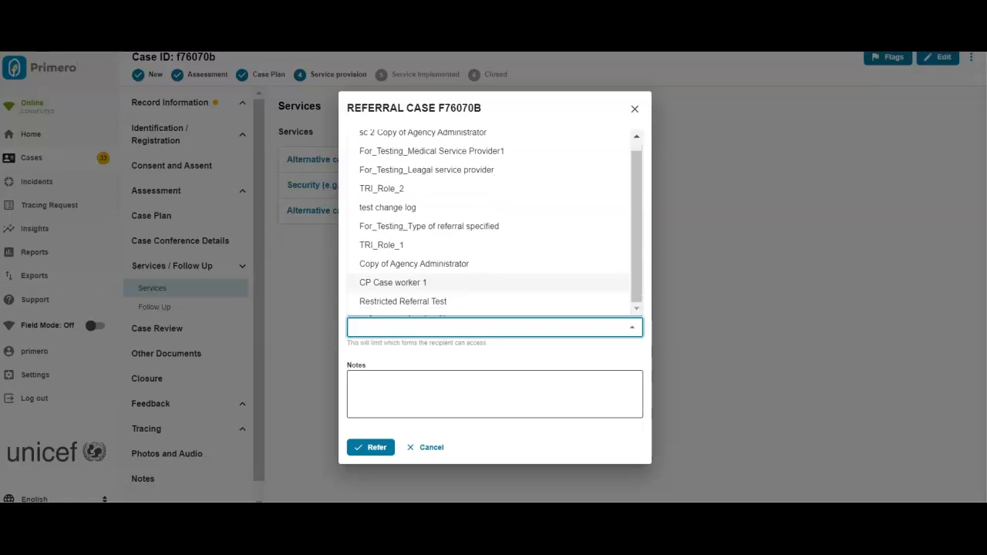
click(403, 302)
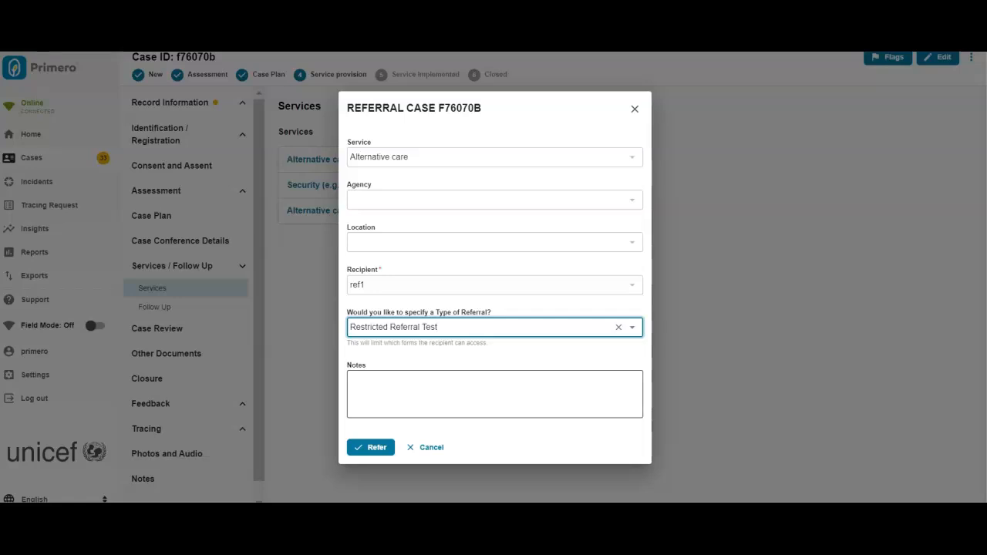
click(371, 447)
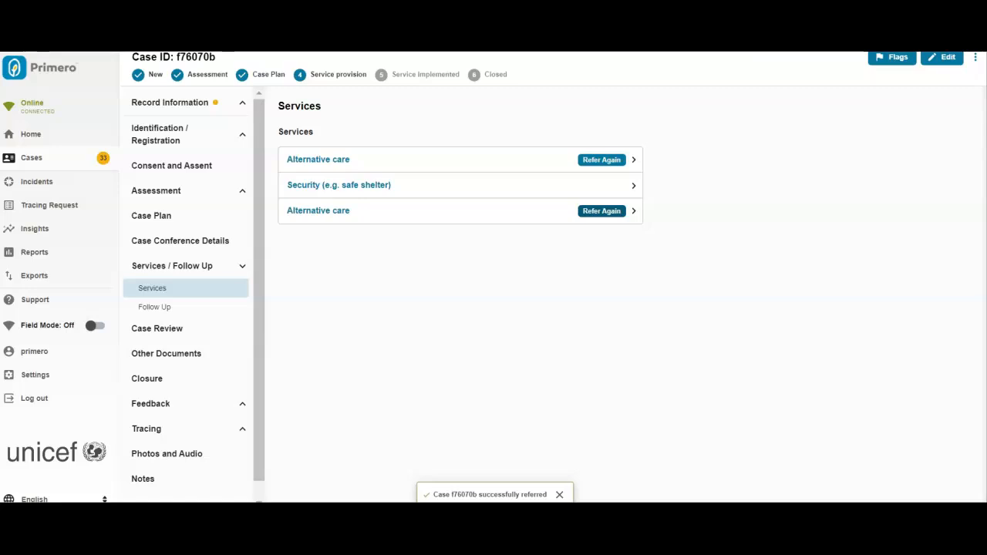
- Log out and log back in as the recipient ref1, entering the account password
click(34, 398)
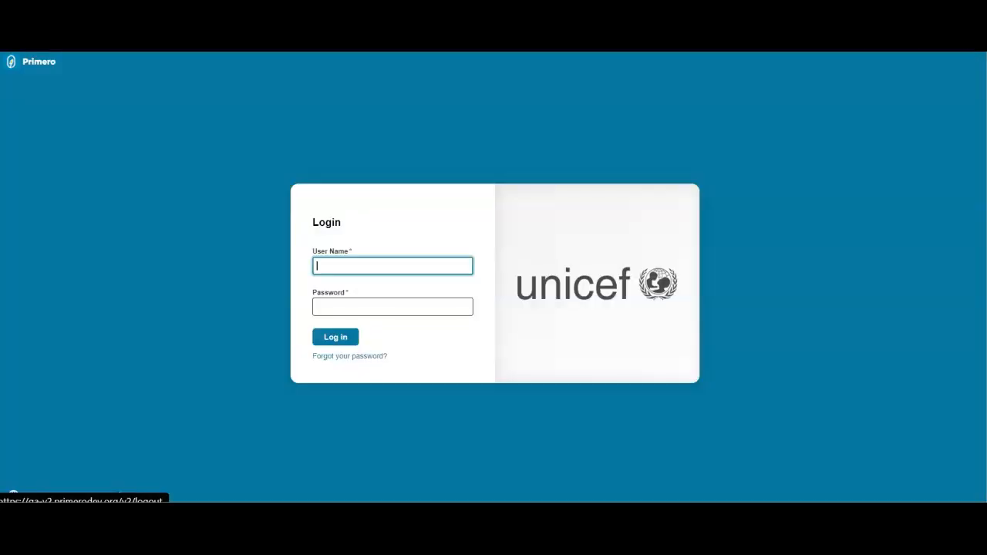
text(ref1)
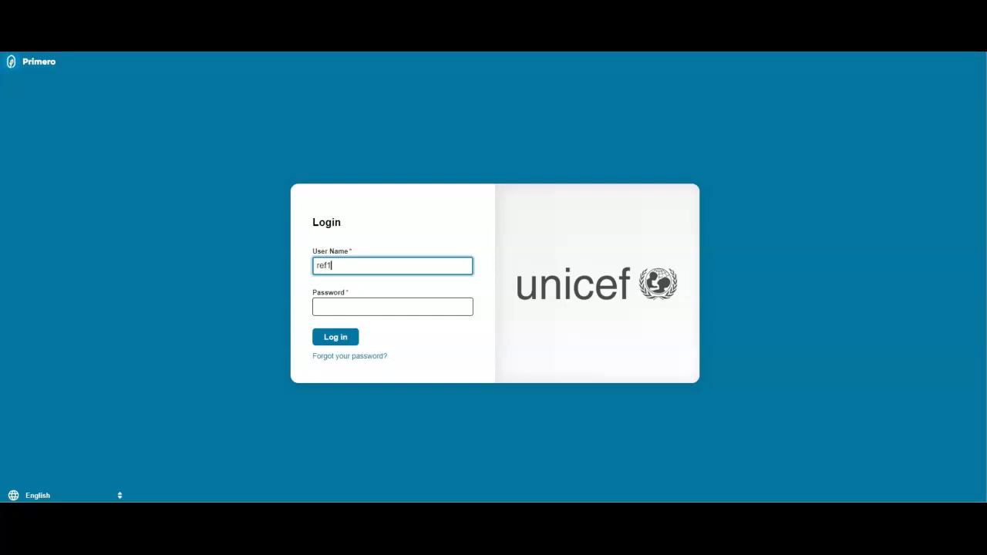
key(Tab)
text(*******)
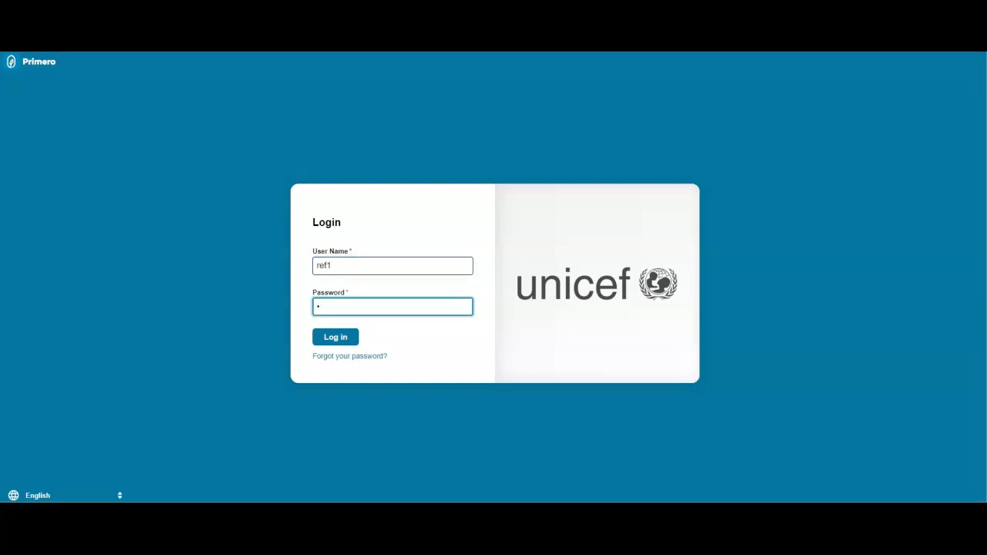
key(Return)
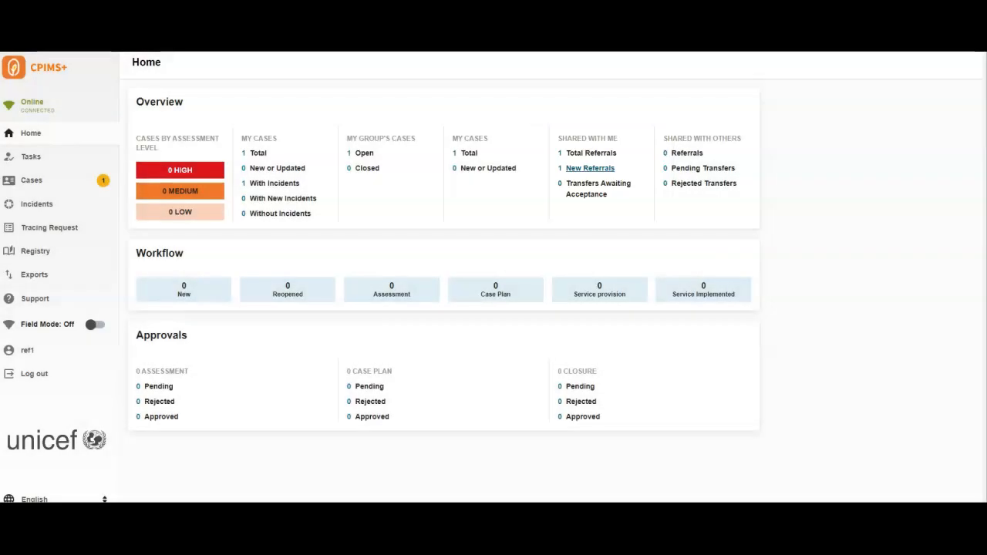
- Open the referred case from the new referrals shared with this account and review its Child's Details
click(590, 167)
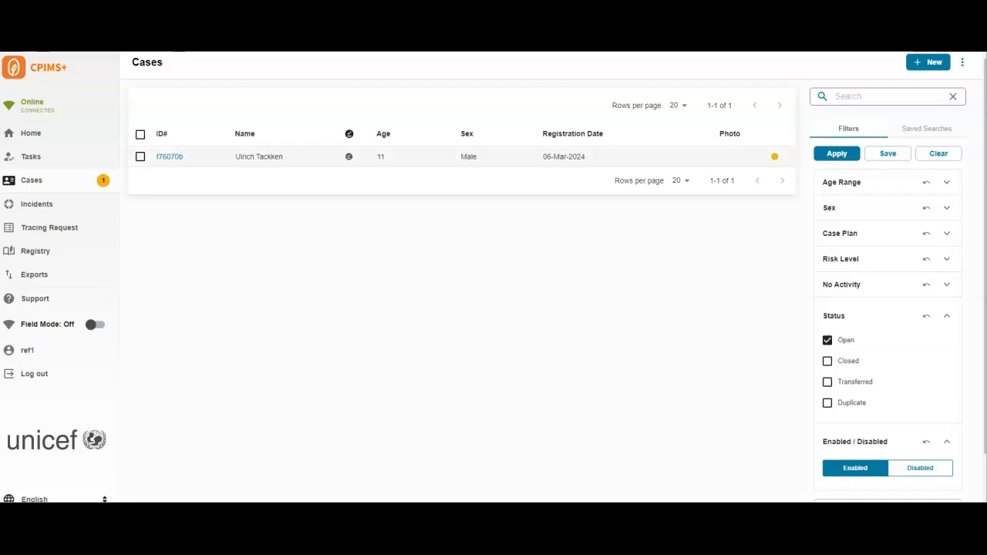
click(169, 156)
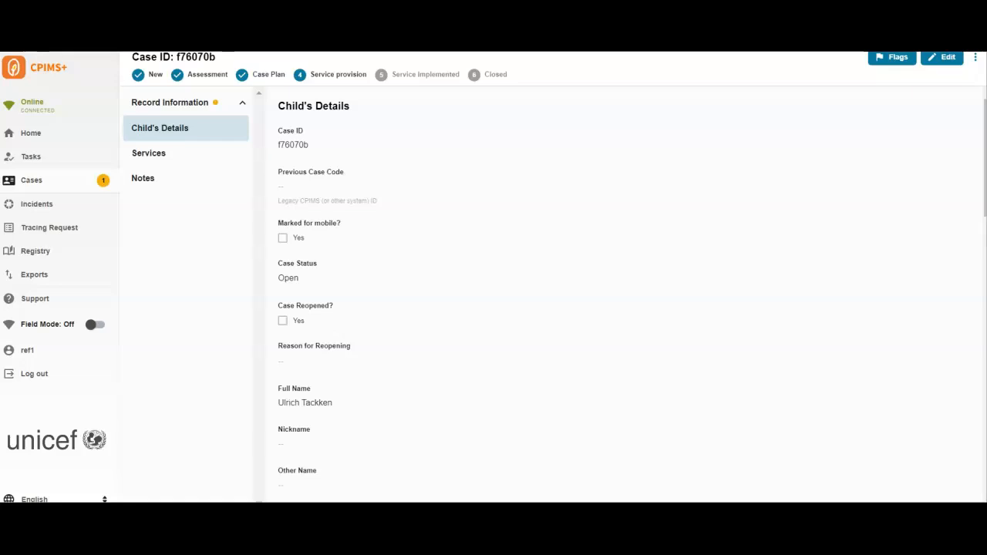
scroll(617, 308, down, 3)
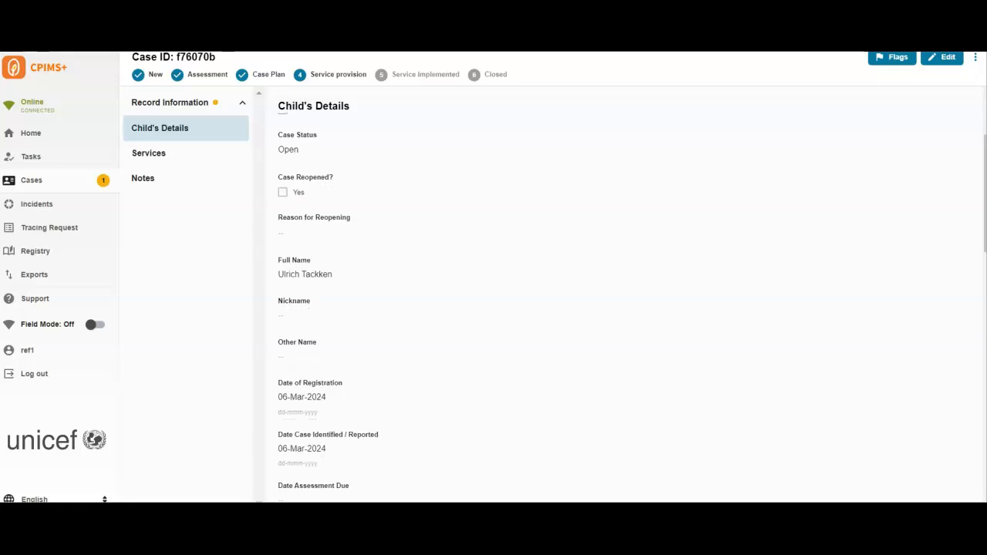
scroll(617, 309, down, 1)
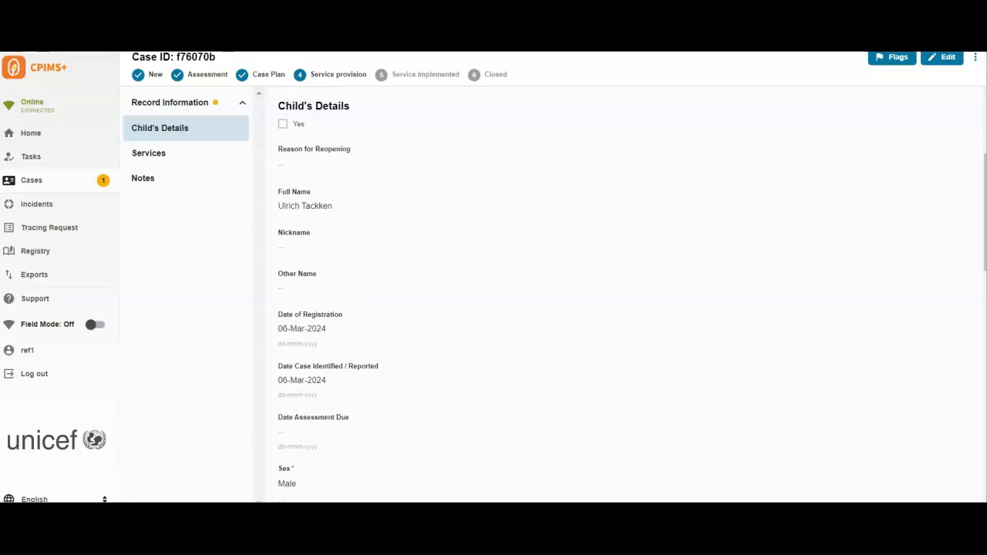
scroll(617, 309, up, 3)
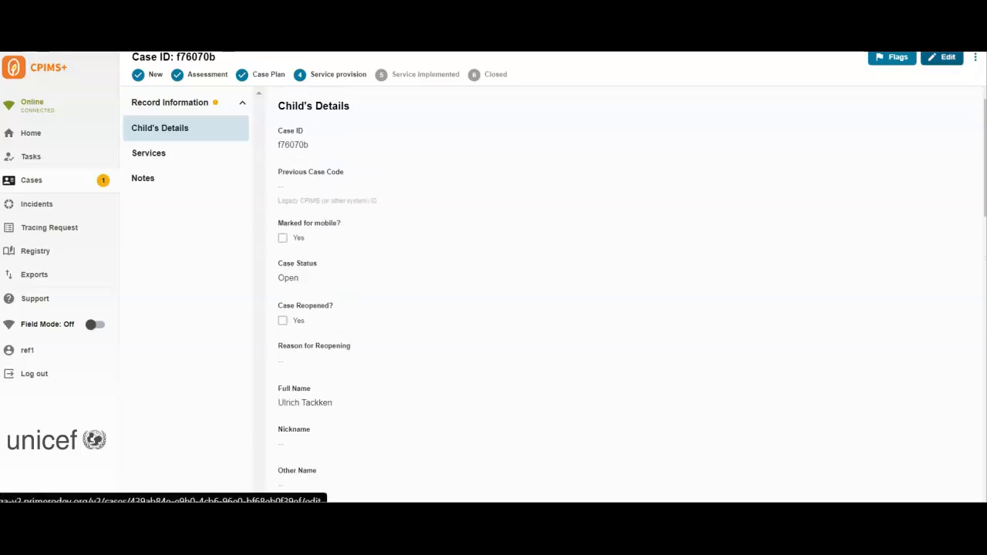
- Switch the referred case to edit mode and inspect the Child's Details fields
click(942, 57)
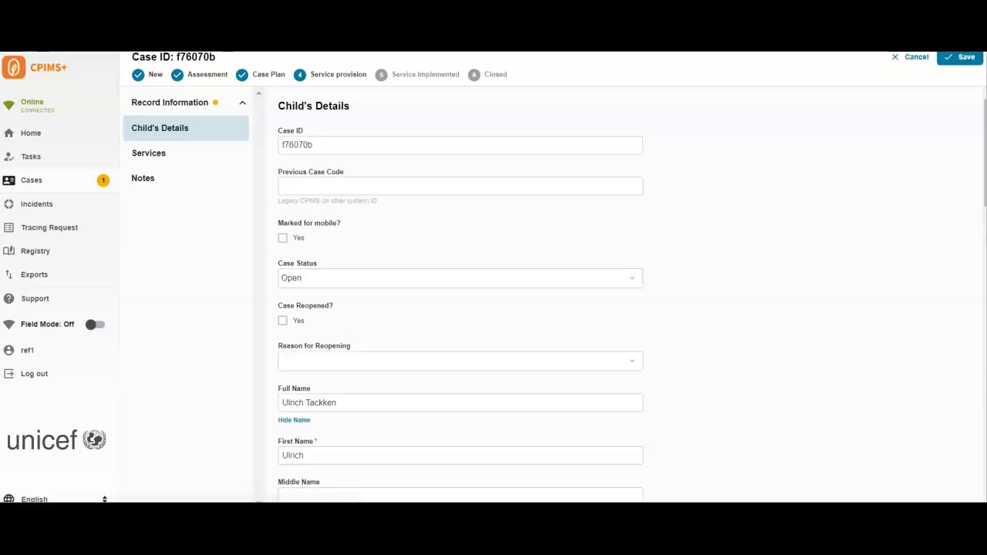
scroll(460, 308, down, 1)
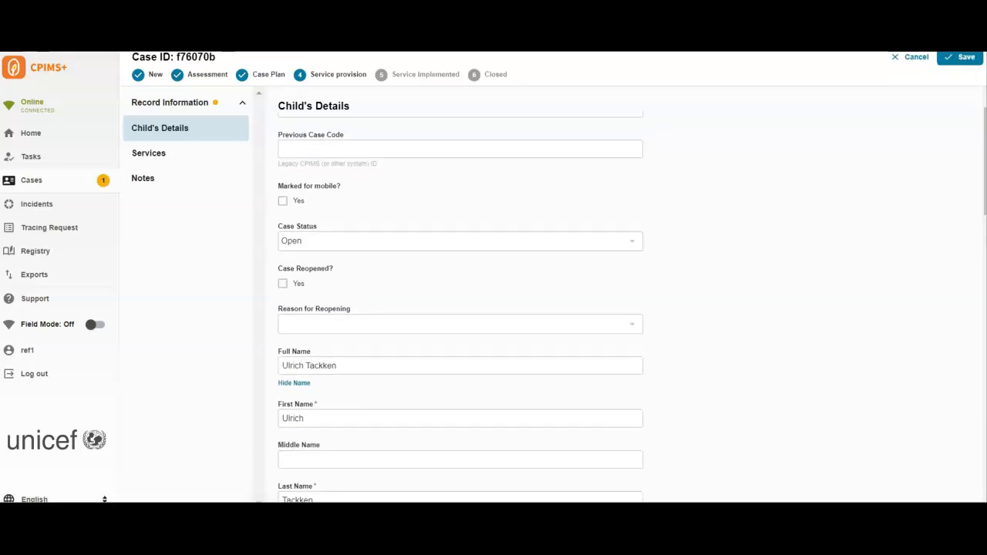
scroll(460, 308, down, 5)
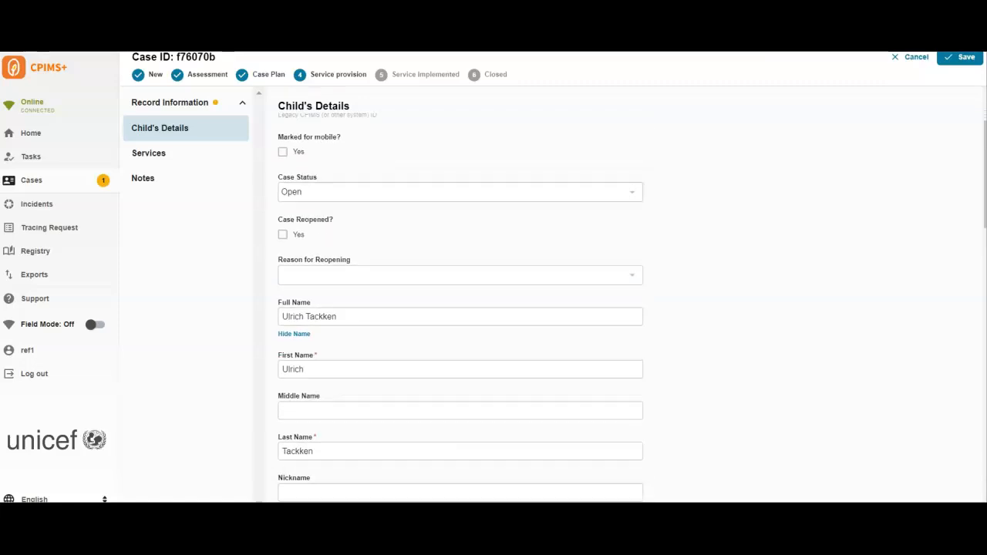
scroll(460, 309, down, 1)
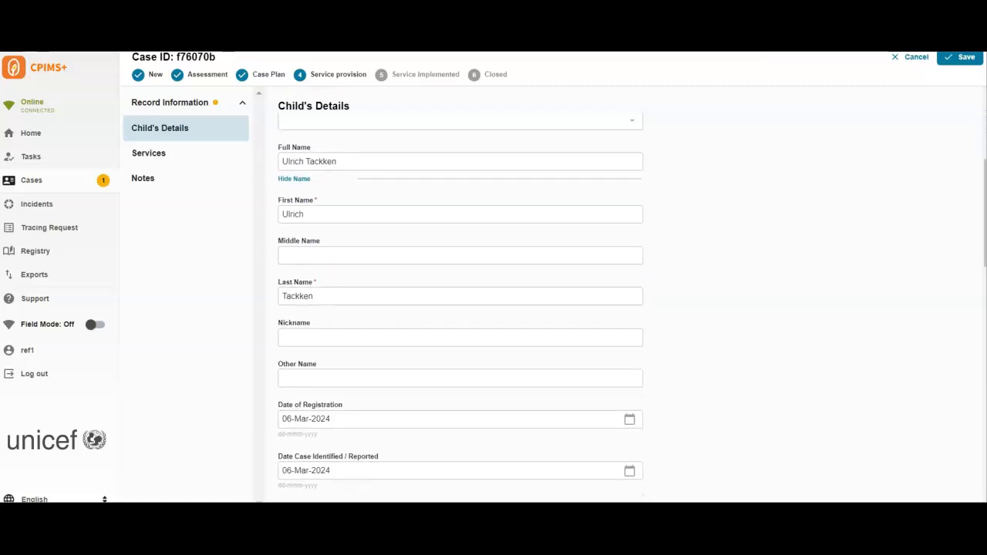
- Set Service completed on the last-listed Alternative care service to March 10, 2024, 01:26 PM, update the service and save the case
click(149, 152)
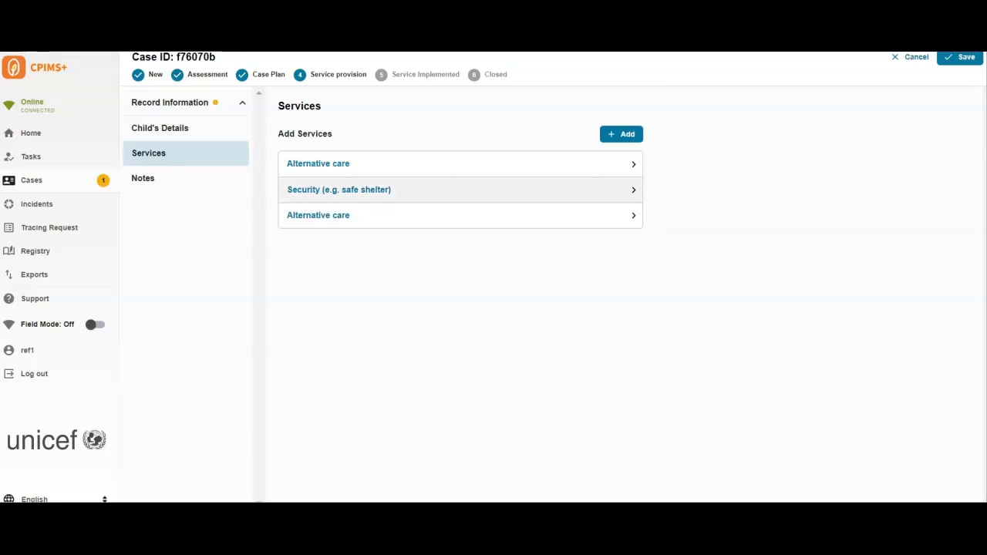
click(463, 215)
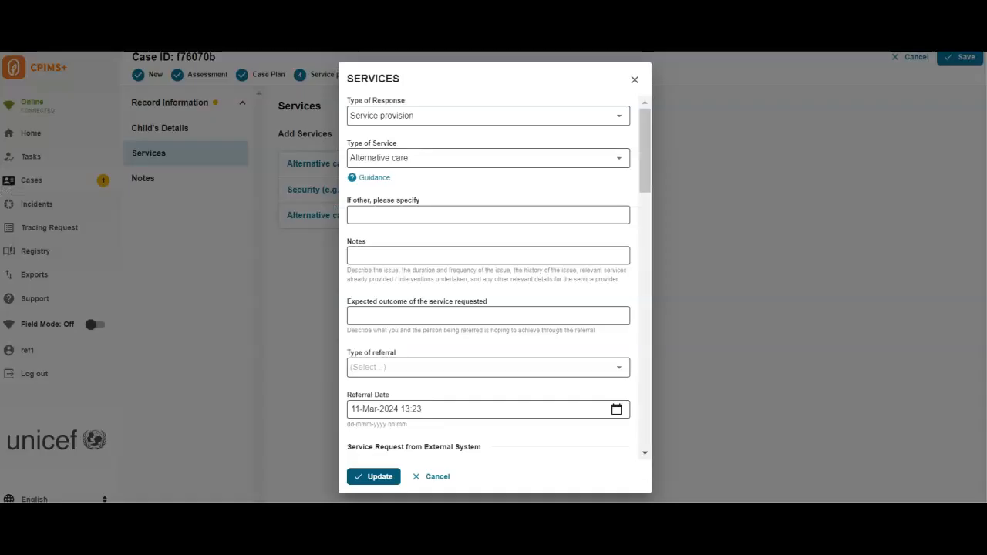
scroll(494, 277, down, 10)
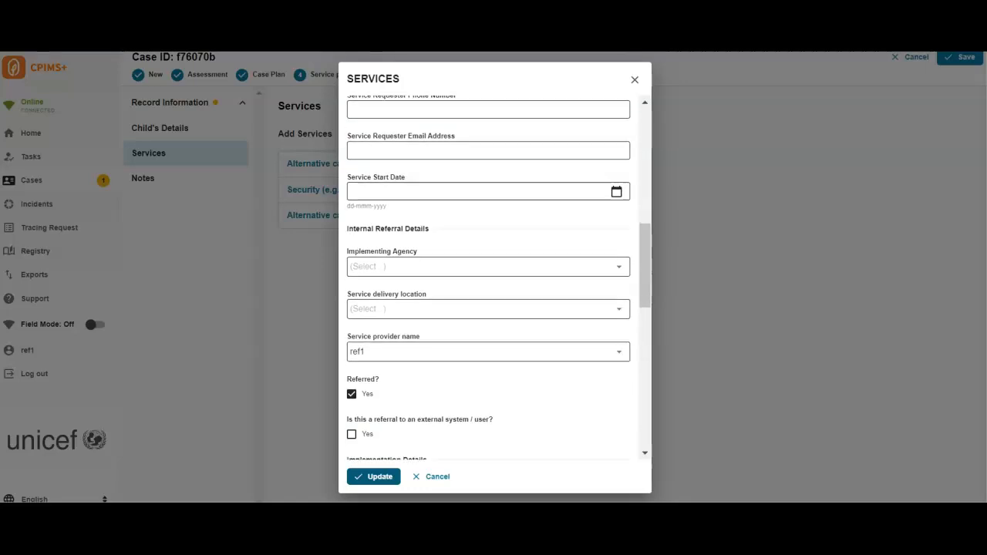
scroll(496, 277, down, 4)
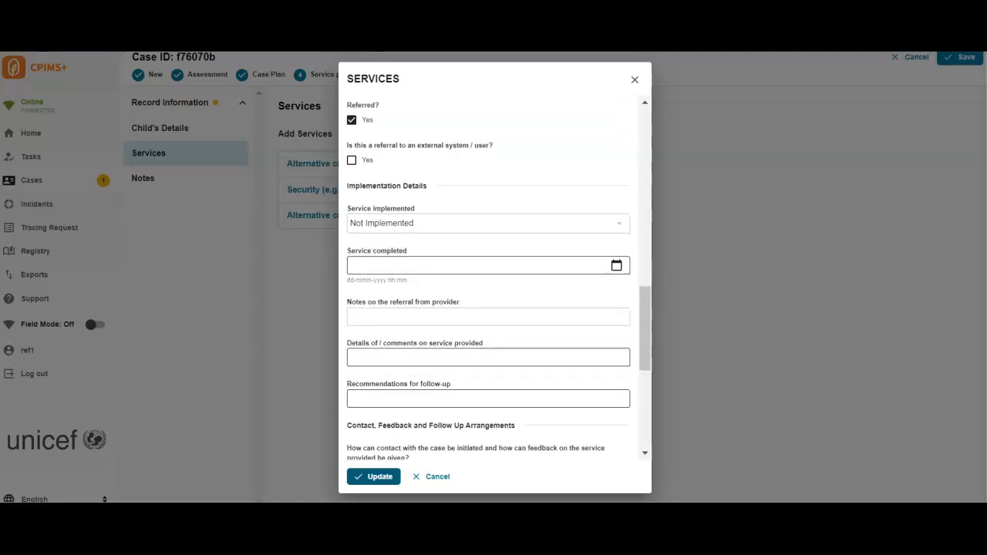
click(488, 265)
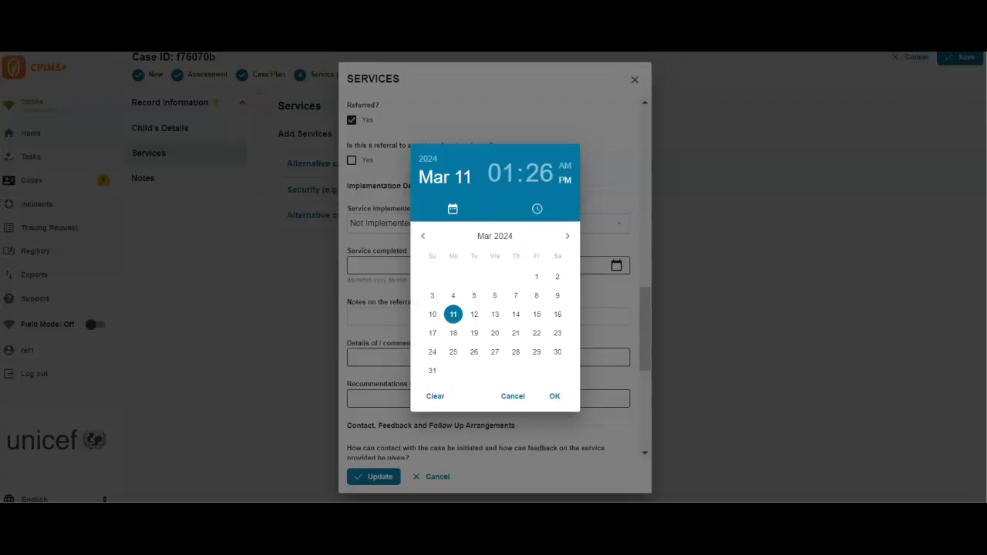
click(431, 313)
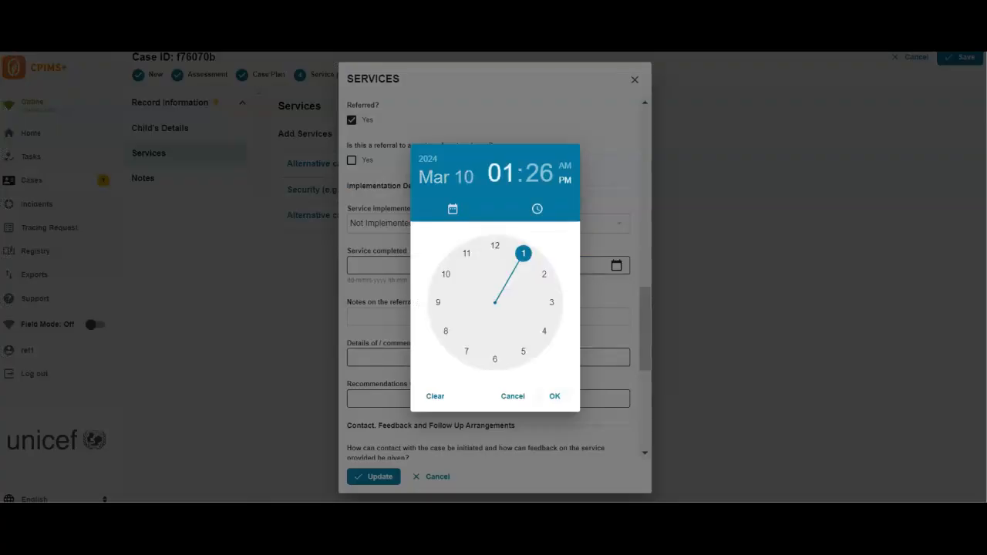
click(554, 395)
click(373, 476)
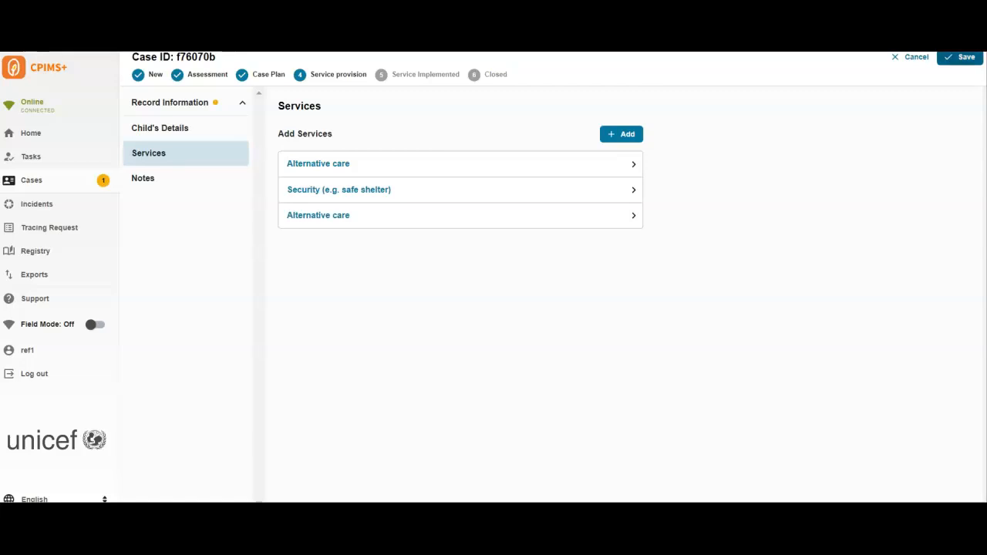
click(961, 57)
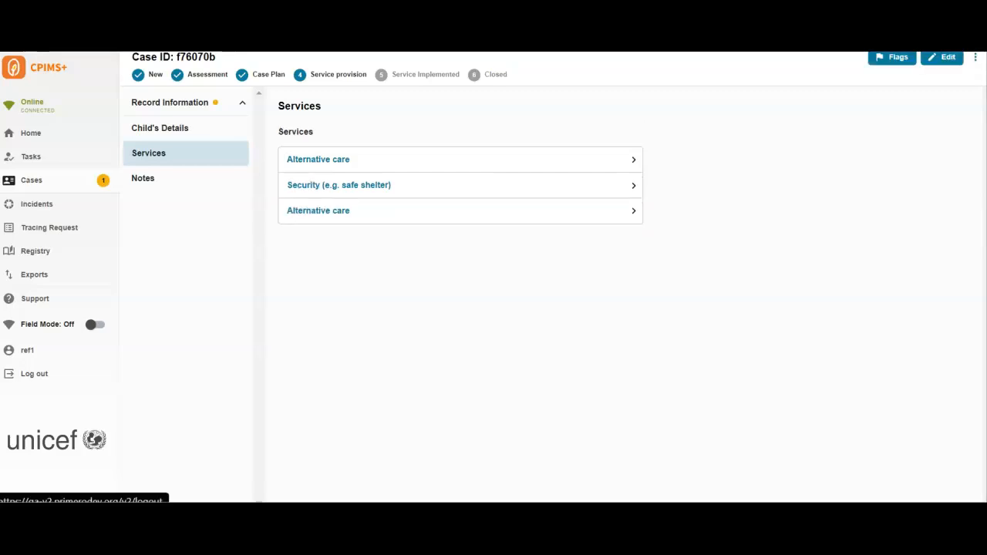
- Log out and log back in as the administrator primero, entering the account password
click(34, 374)
text(primero)
key(Tab)
text(********)
key(Return)
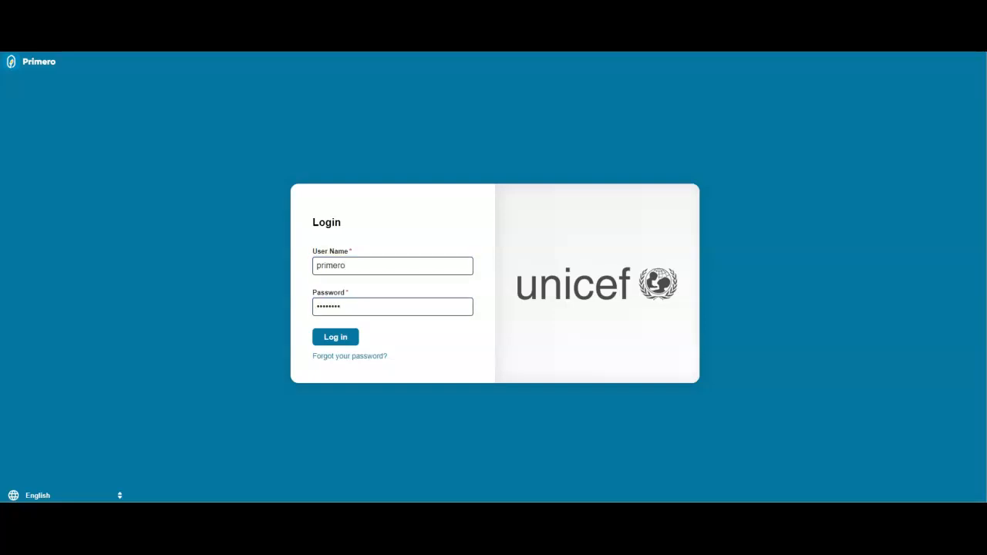
key(Return)
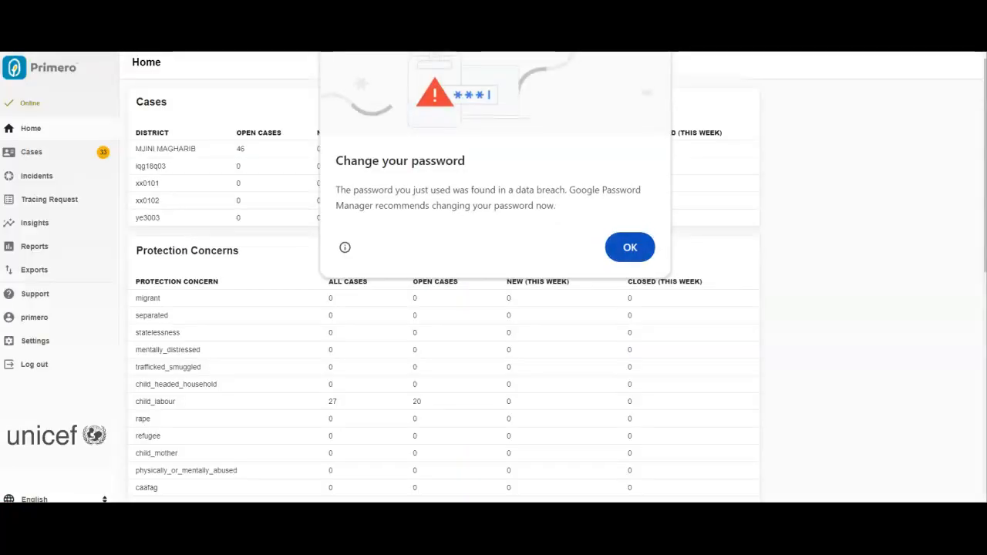
- Open the Restricted Referral Test role from the roles in the system settings
click(35, 340)
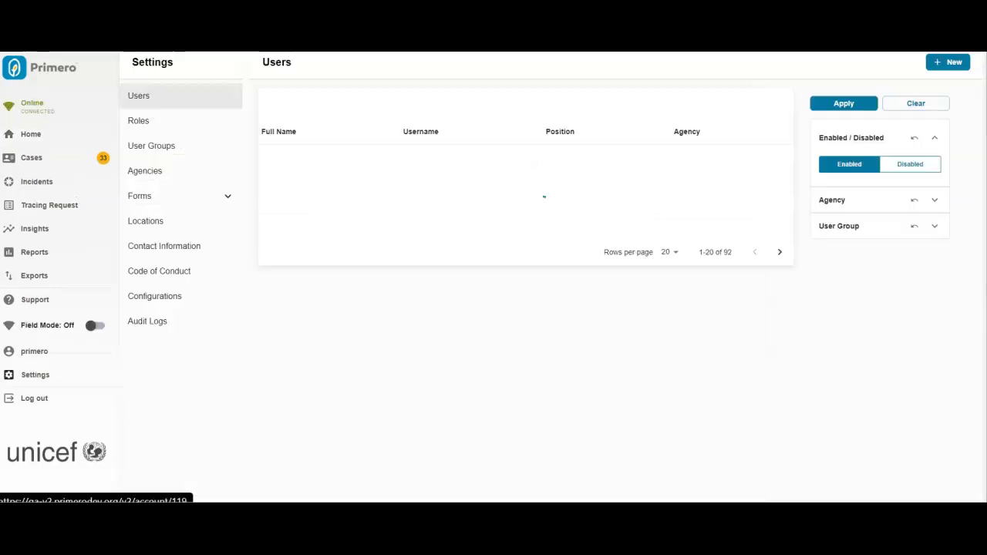
click(138, 120)
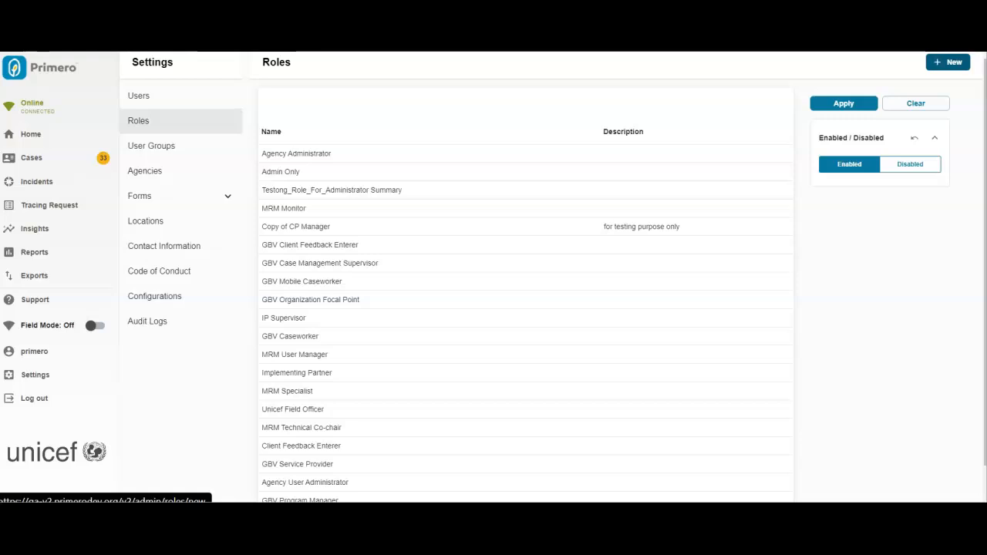
scroll(525, 293, down, 1)
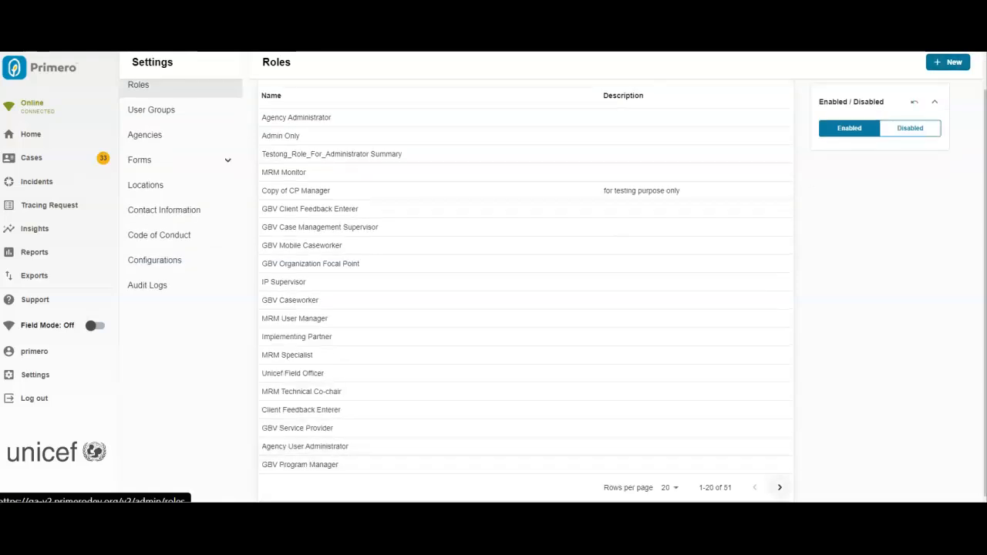
click(780, 488)
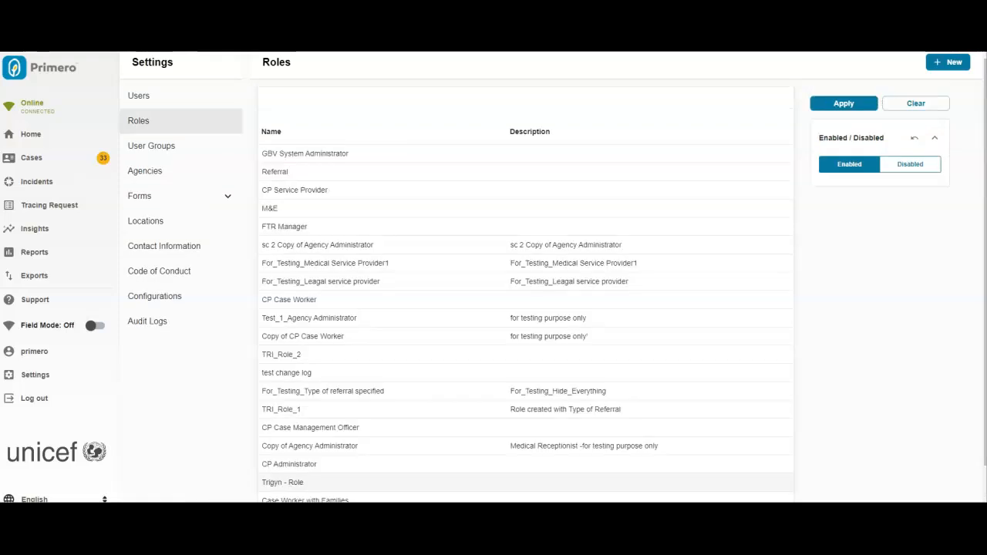
scroll(553, 281, down, 1)
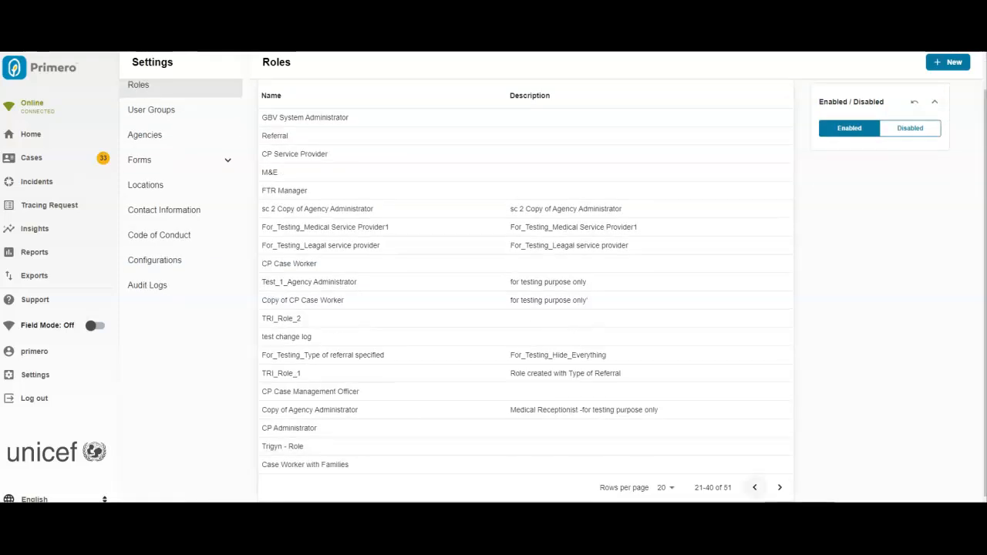
click(780, 488)
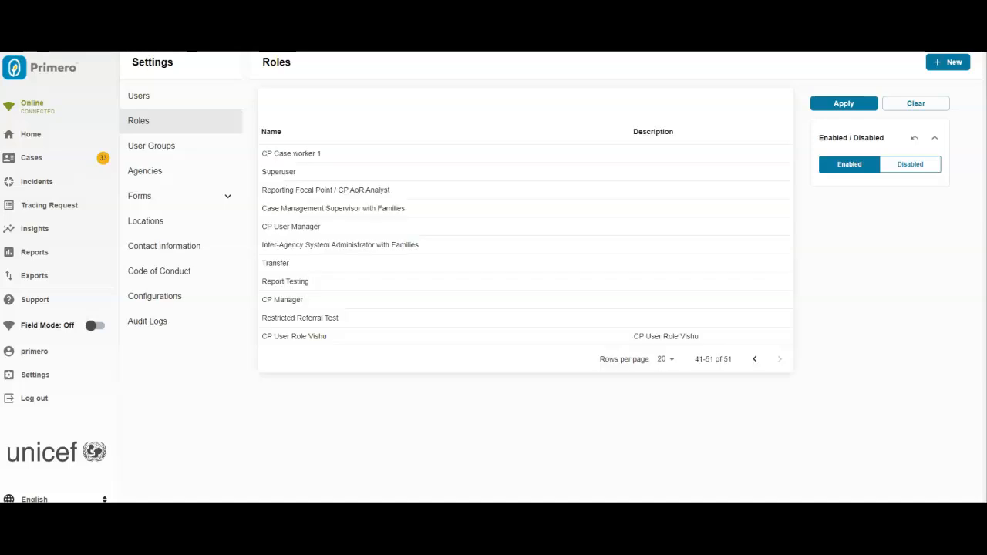
click(300, 317)
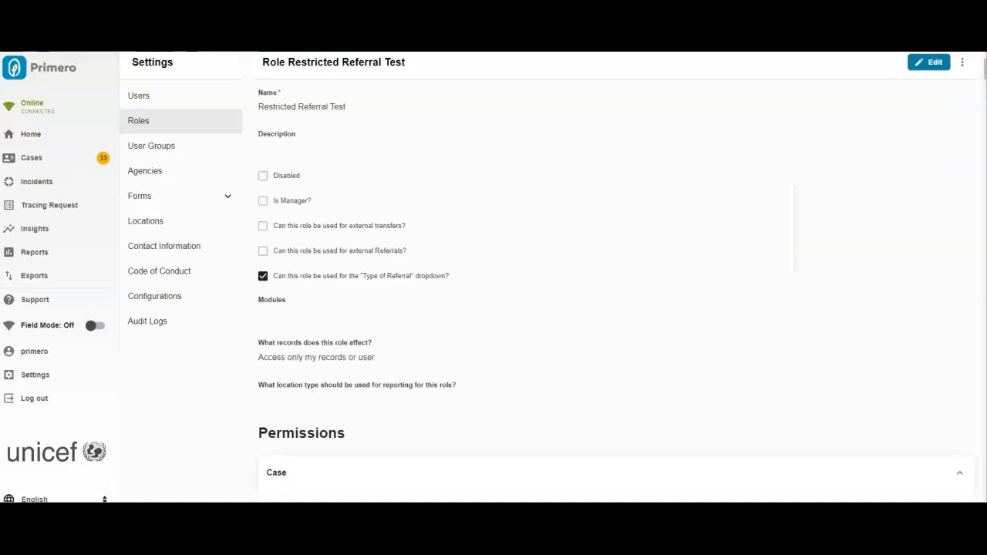
- Switch the Restricted Referral Test role to edit mode and examine its Type of Referral option and its permissions
click(928, 62)
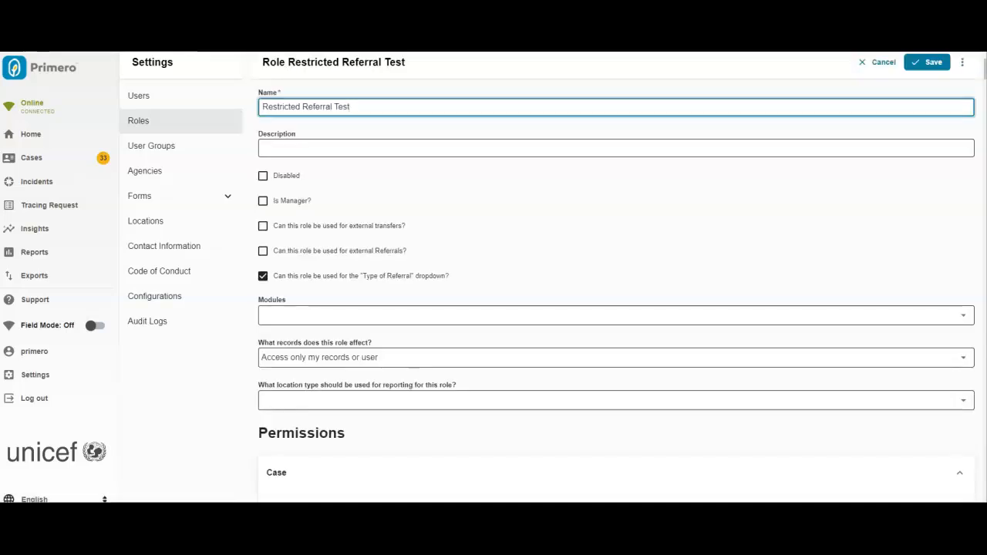
scroll(616, 289, down, 1)
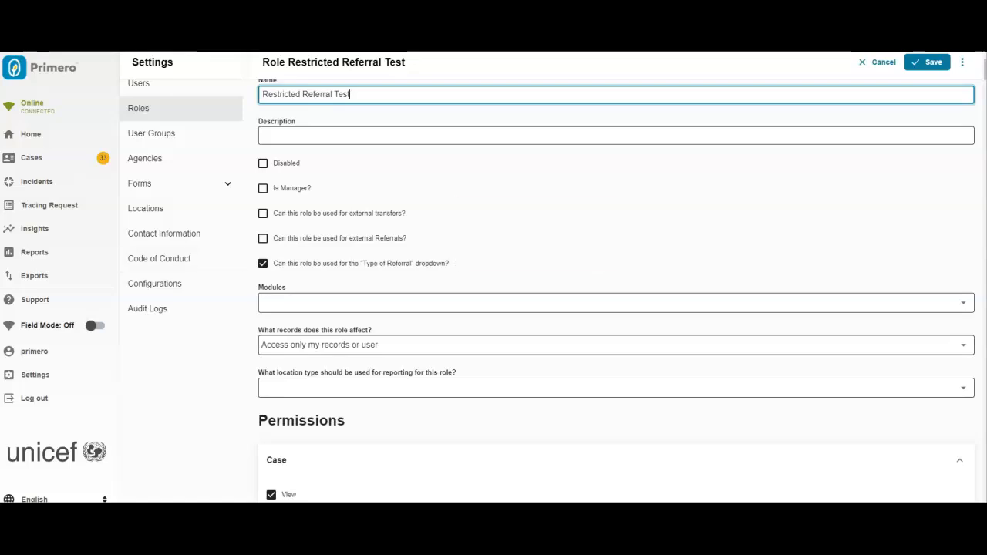
mouse_move(361, 264)
scroll(548, 290, down, 2)
scroll(547, 290, down, 5)
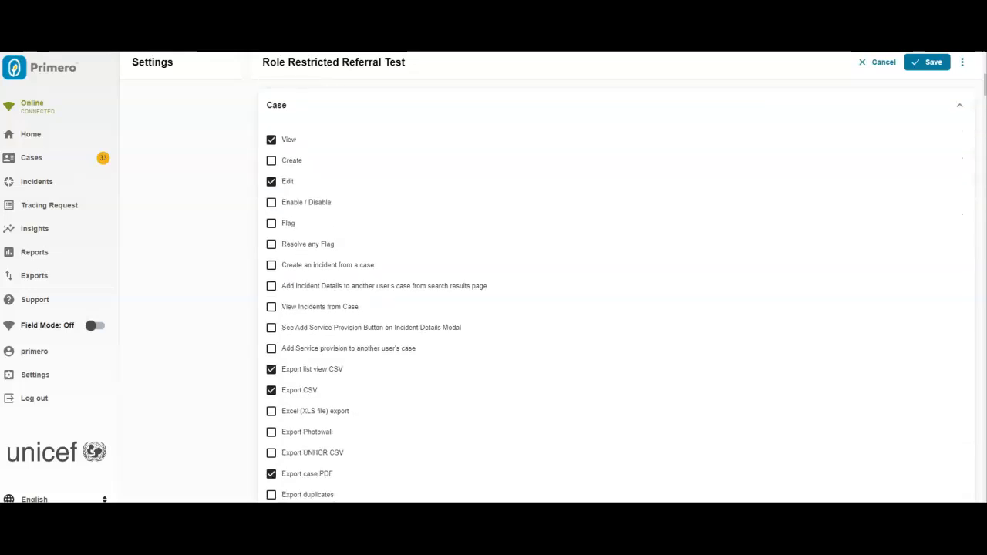
scroll(547, 290, down, 4)
scroll(547, 291, down, 20)
scroll(616, 290, down, 20)
scroll(617, 291, down, 15)
scroll(617, 291, down, 15)
scroll(616, 290, down, 8)
scroll(617, 291, down, 10)
scroll(617, 290, down, 8)
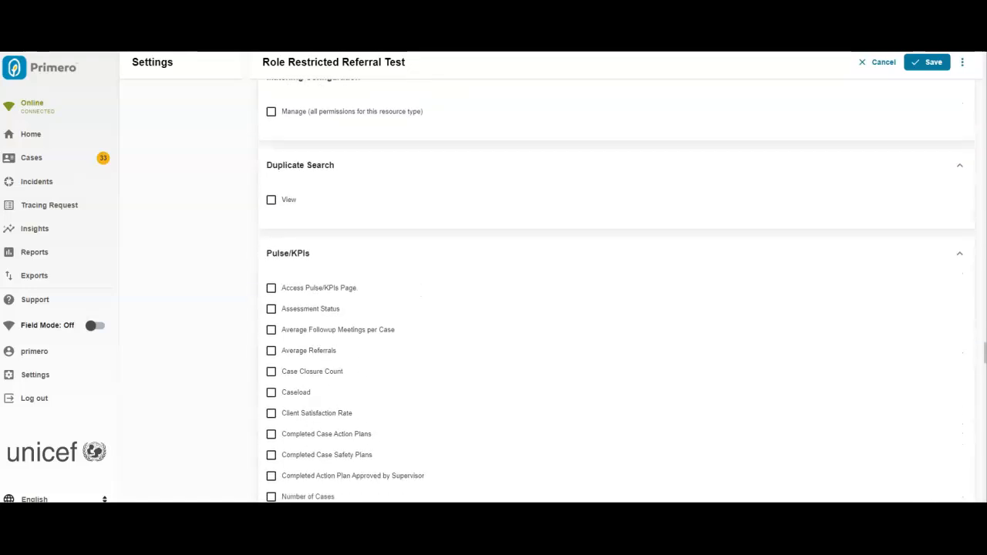
scroll(617, 290, down, 2)
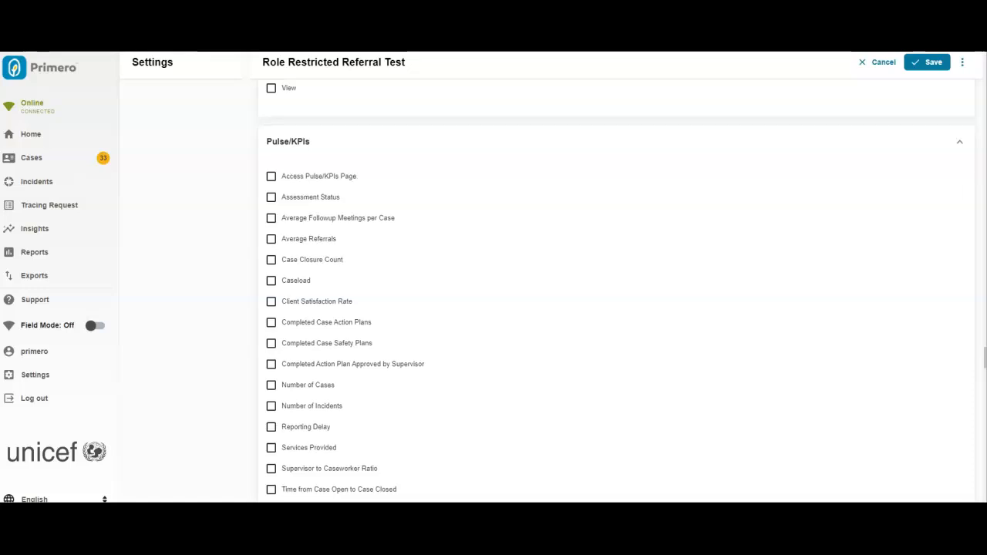
scroll(617, 291, down, 3)
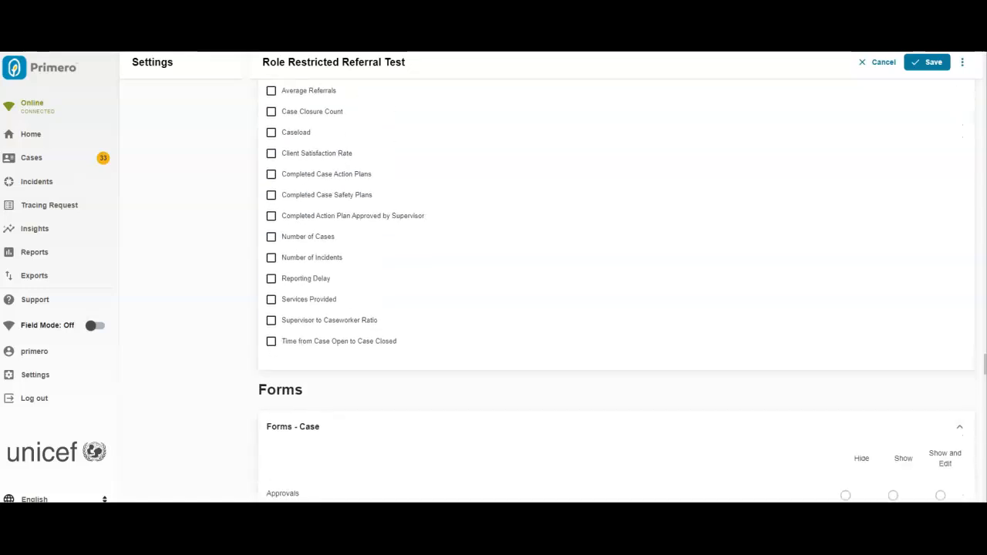
- Examine the Hide, Show, and Show and Edit access levels of the role's case forms
scroll(617, 291, down, 5)
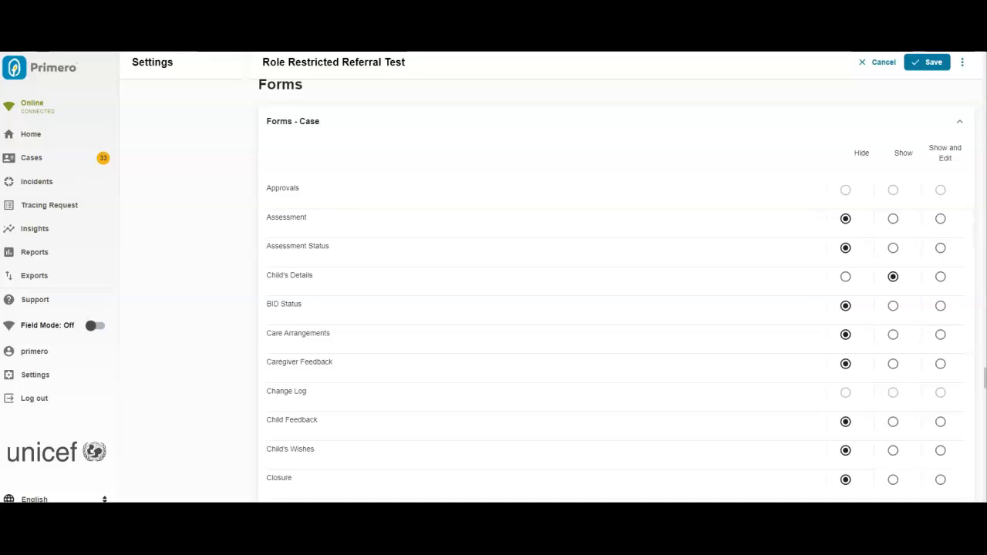
scroll(613, 289, down, 3)
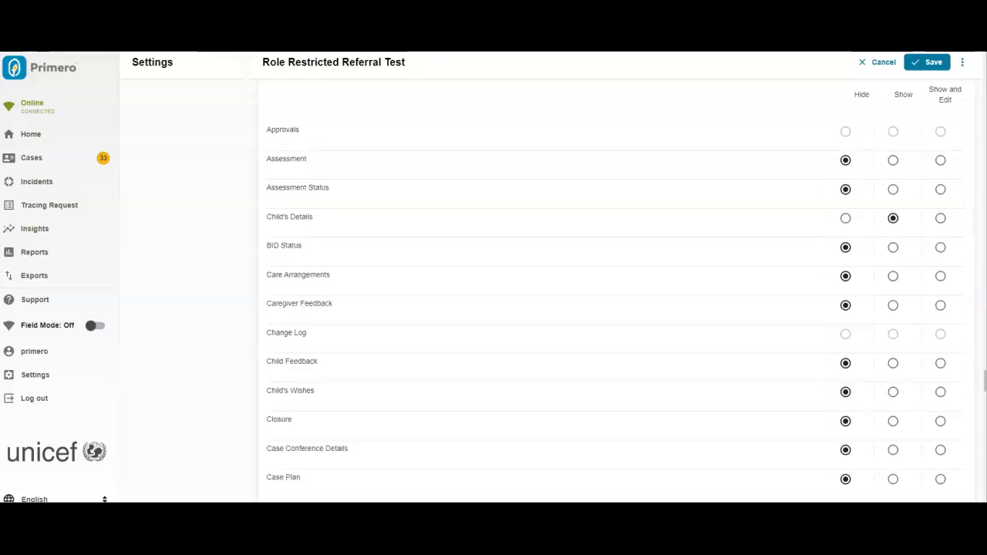
scroll(614, 294, down, 3)
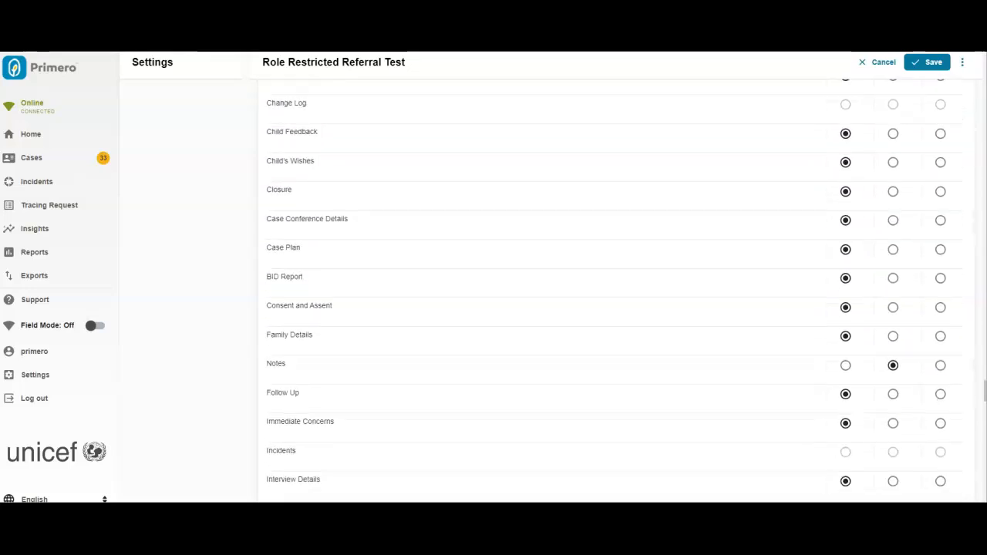
scroll(614, 293, down, 4)
scroll(614, 293, down, 3)
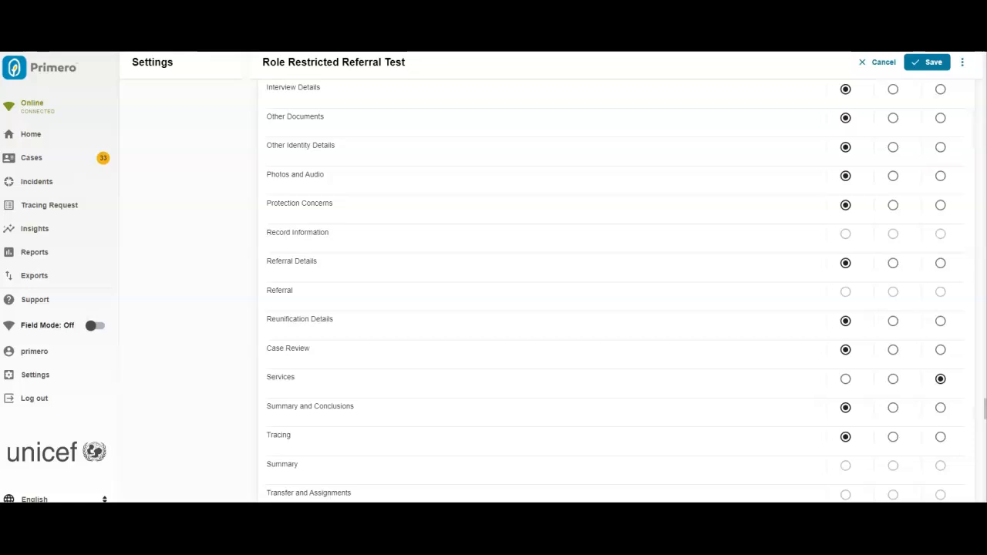
scroll(614, 293, down, 4)
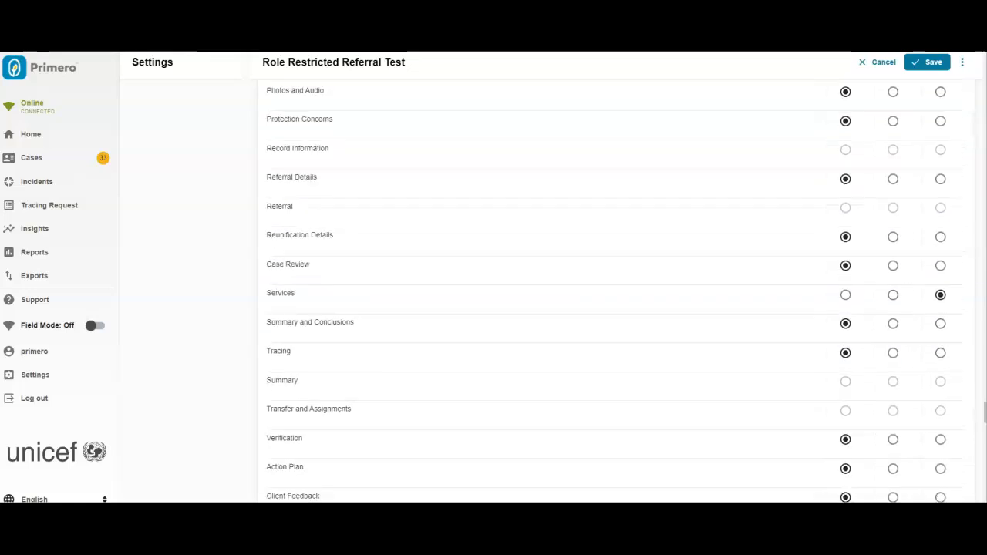
scroll(613, 293, down, 13)
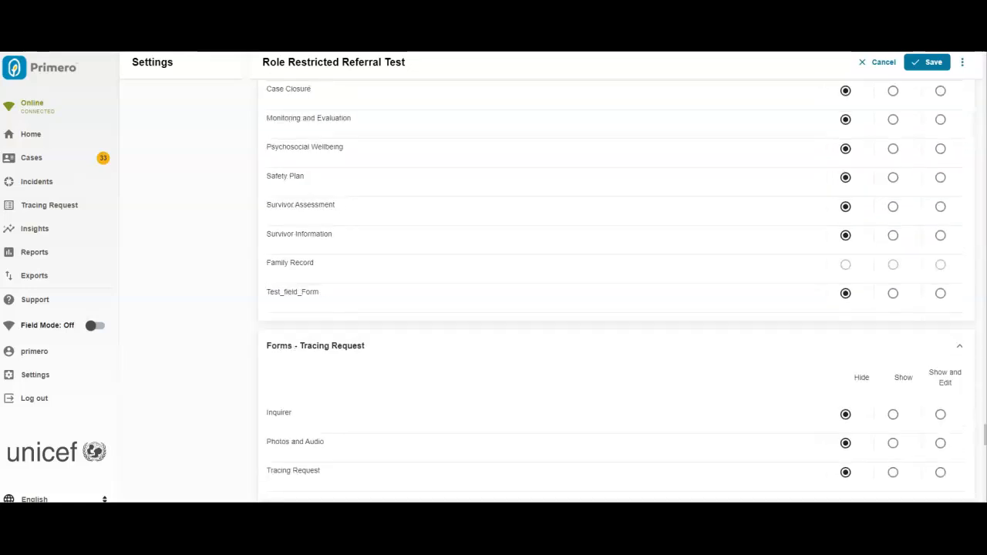
scroll(613, 293, up, 6)
scroll(614, 293, up, 6)
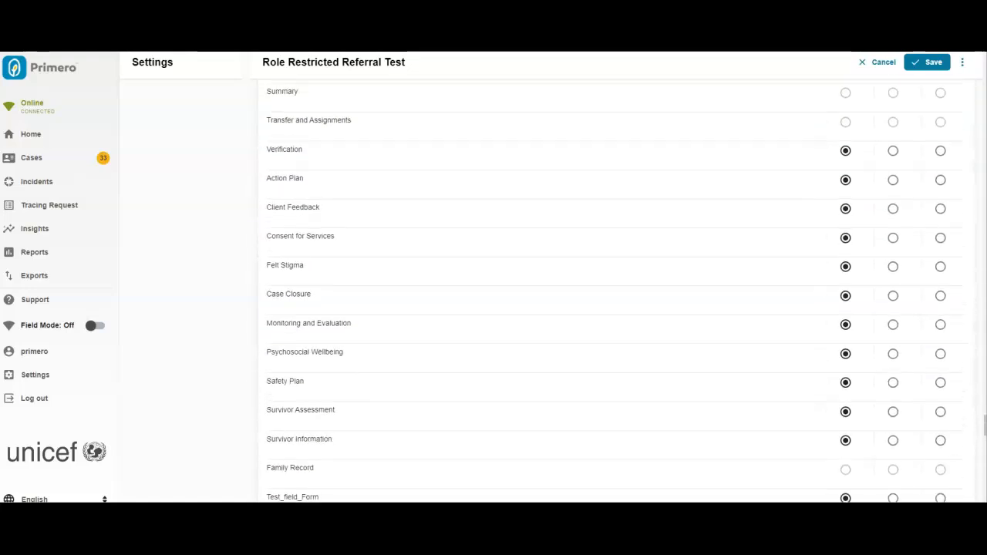
scroll(614, 293, up, 5)
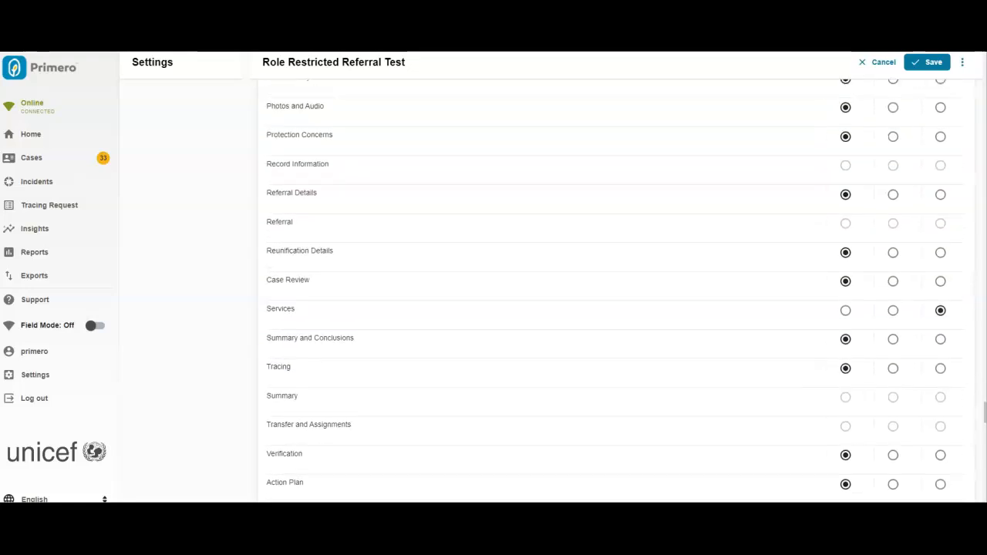
scroll(613, 293, up, 3)
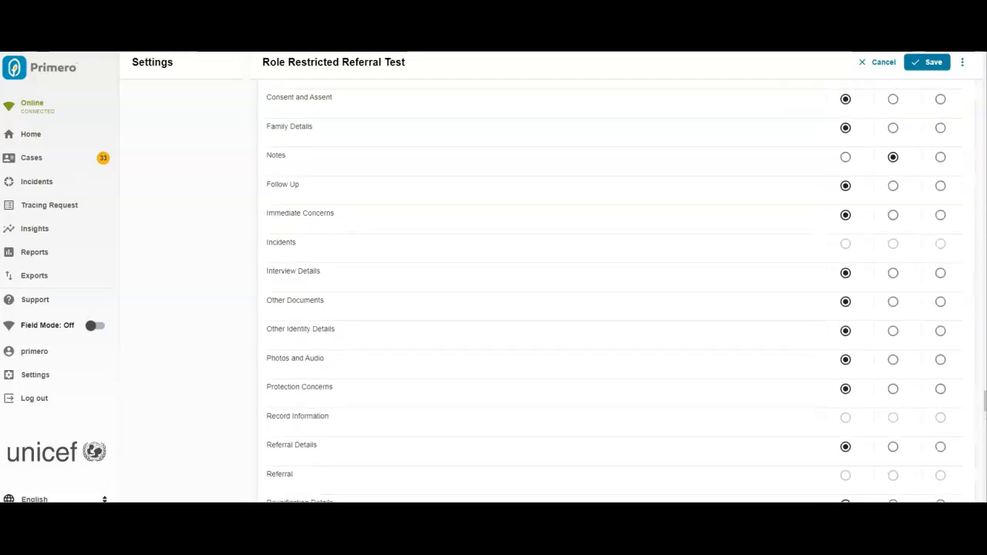
scroll(614, 293, up, 5)
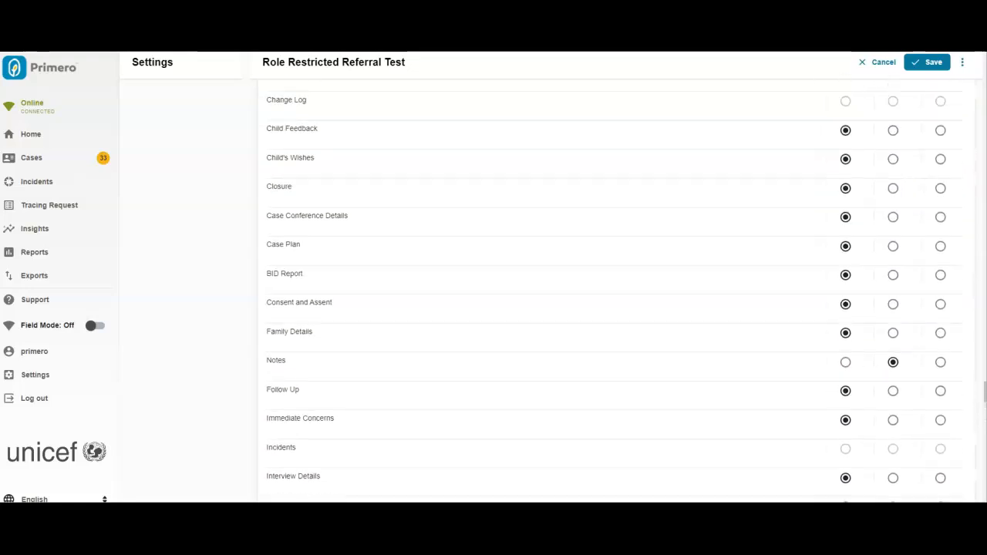
scroll(614, 293, up, 3)
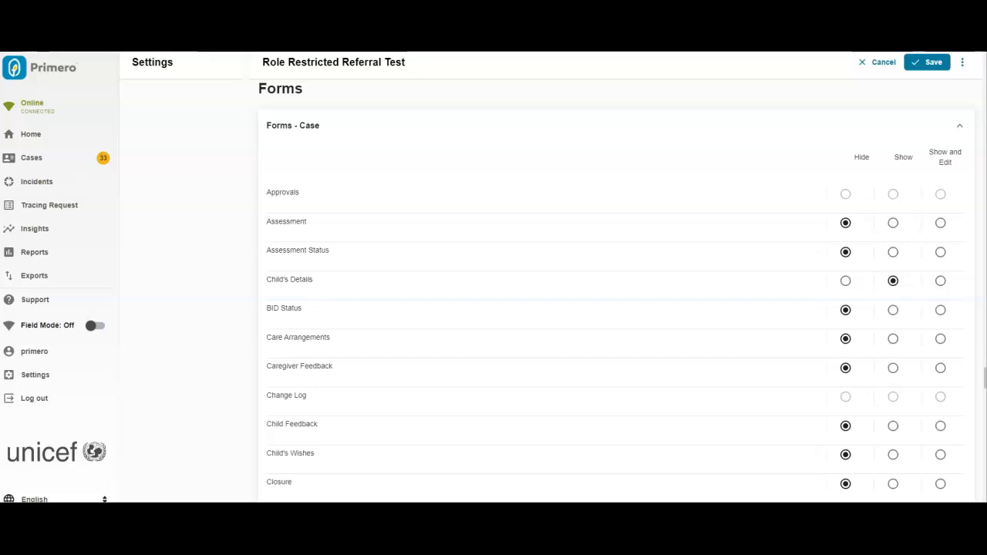
- Try the Show and the Show and Edit access levels for the Assessment form and return it to Hide
click(892, 223)
click(940, 223)
click(846, 223)
- In the case's new Alternative care service, set the service provider name to ref1 and save the case
click(31, 157)
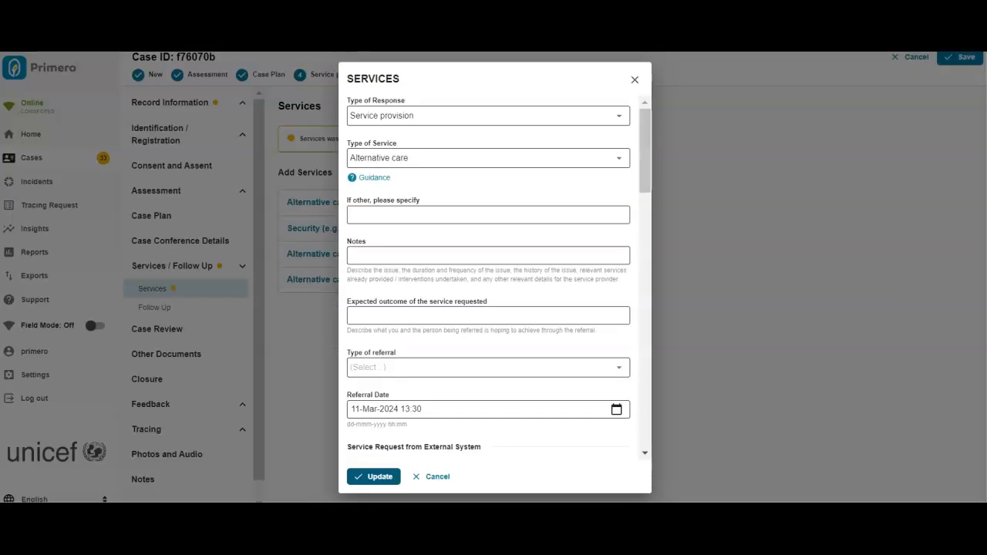
scroll(488, 275, down, 10)
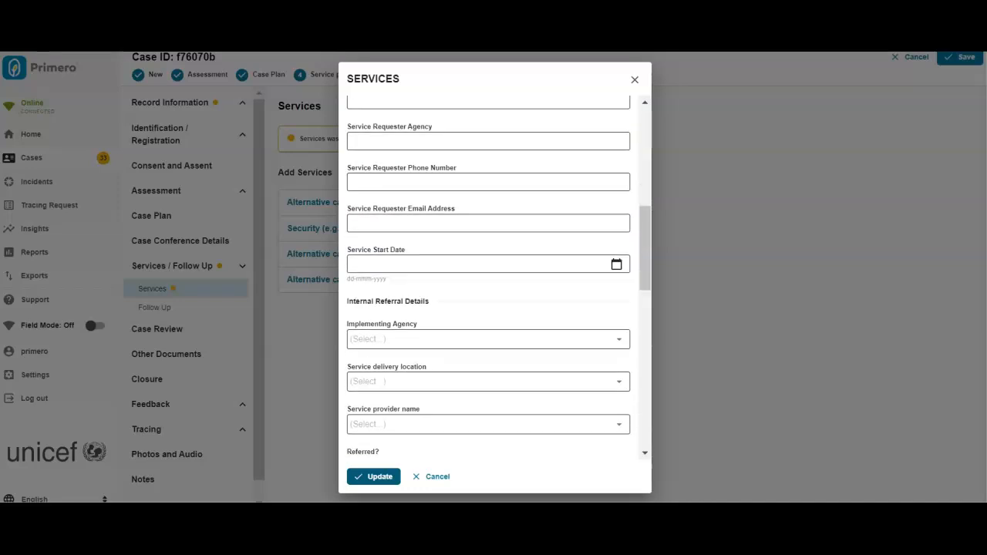
click(488, 354)
text(re)
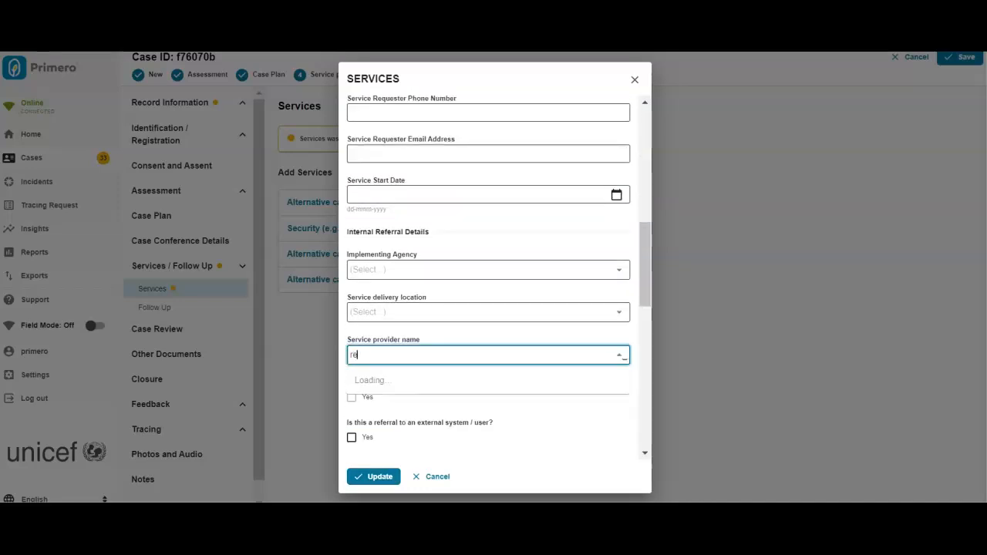
text(f1)
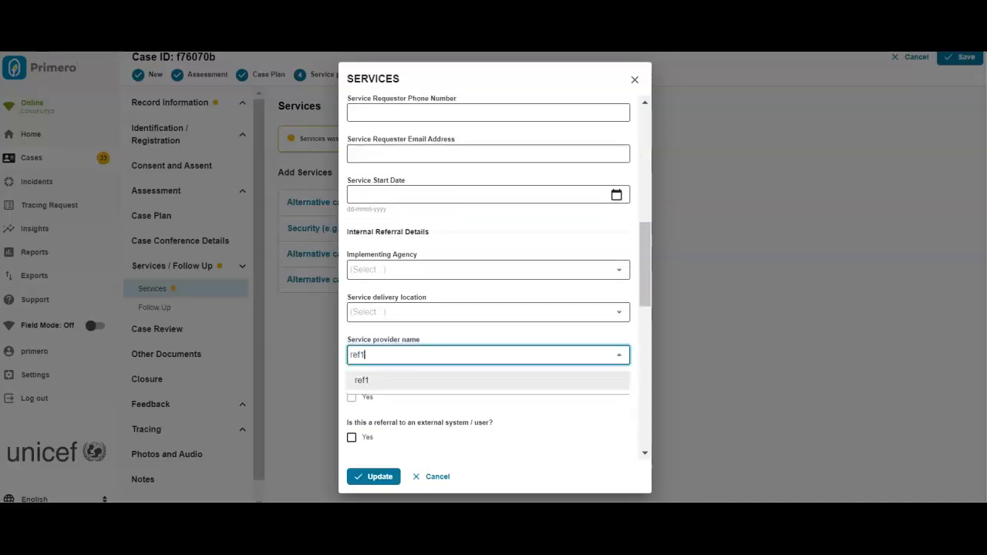
key(Return)
click(373, 477)
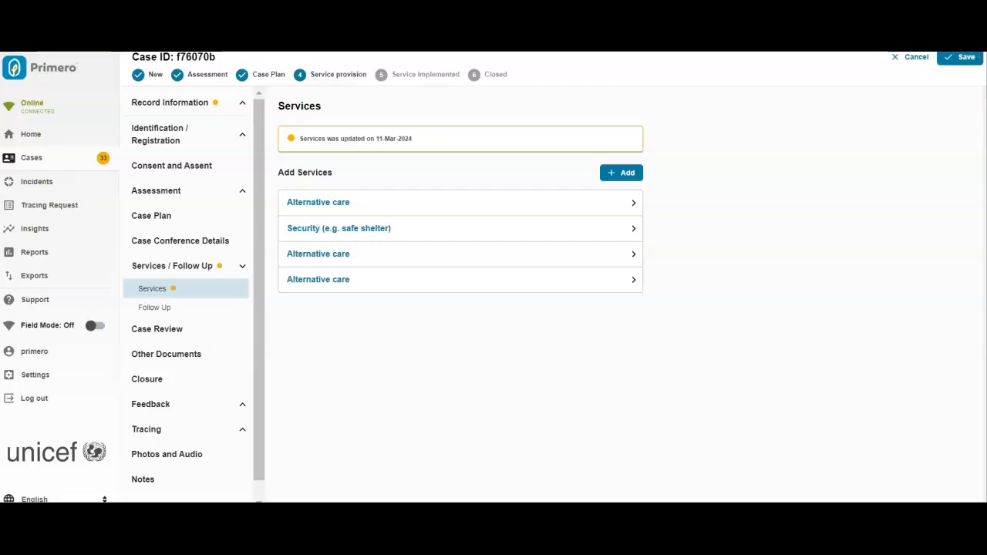
click(960, 58)
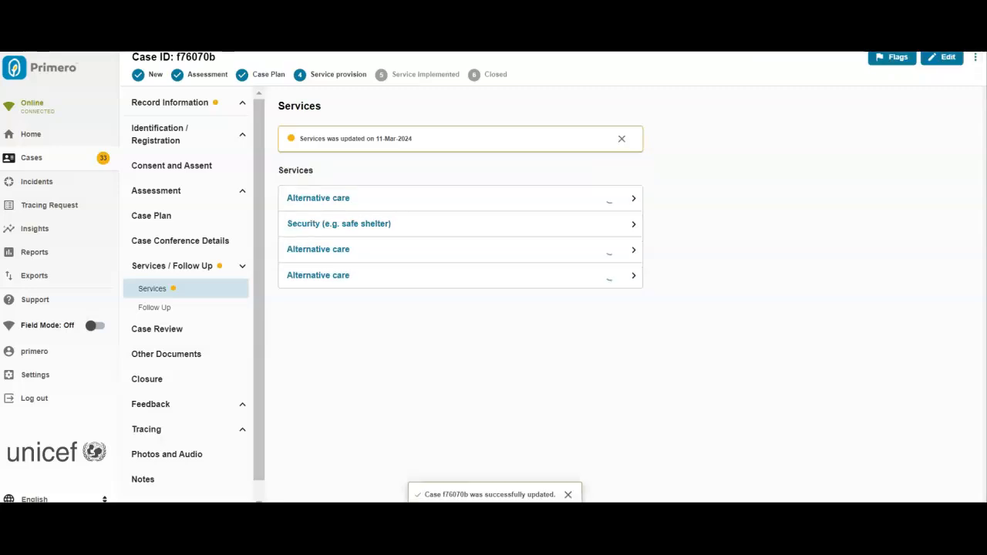
- Open the referral form for the last Alternative care service in the case's services list
click(609, 275)
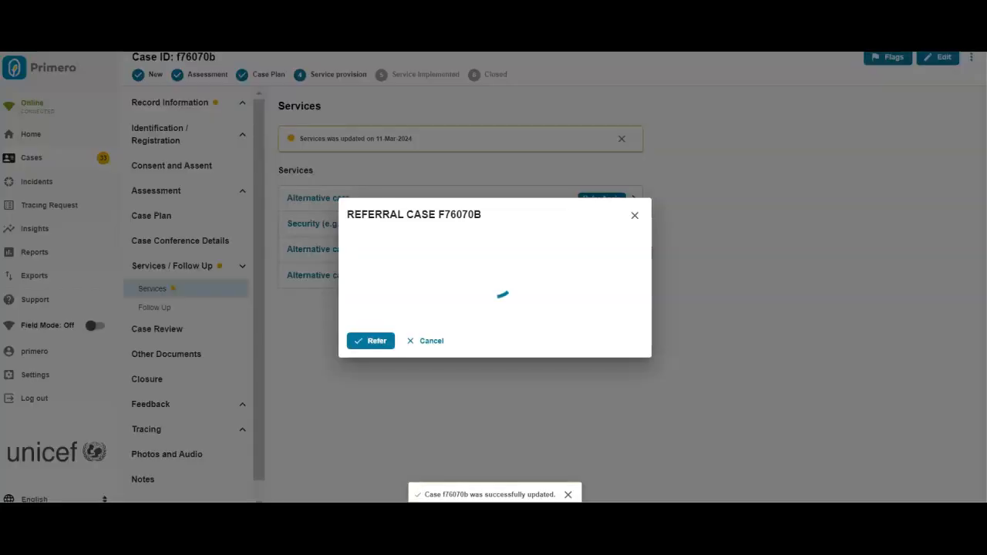